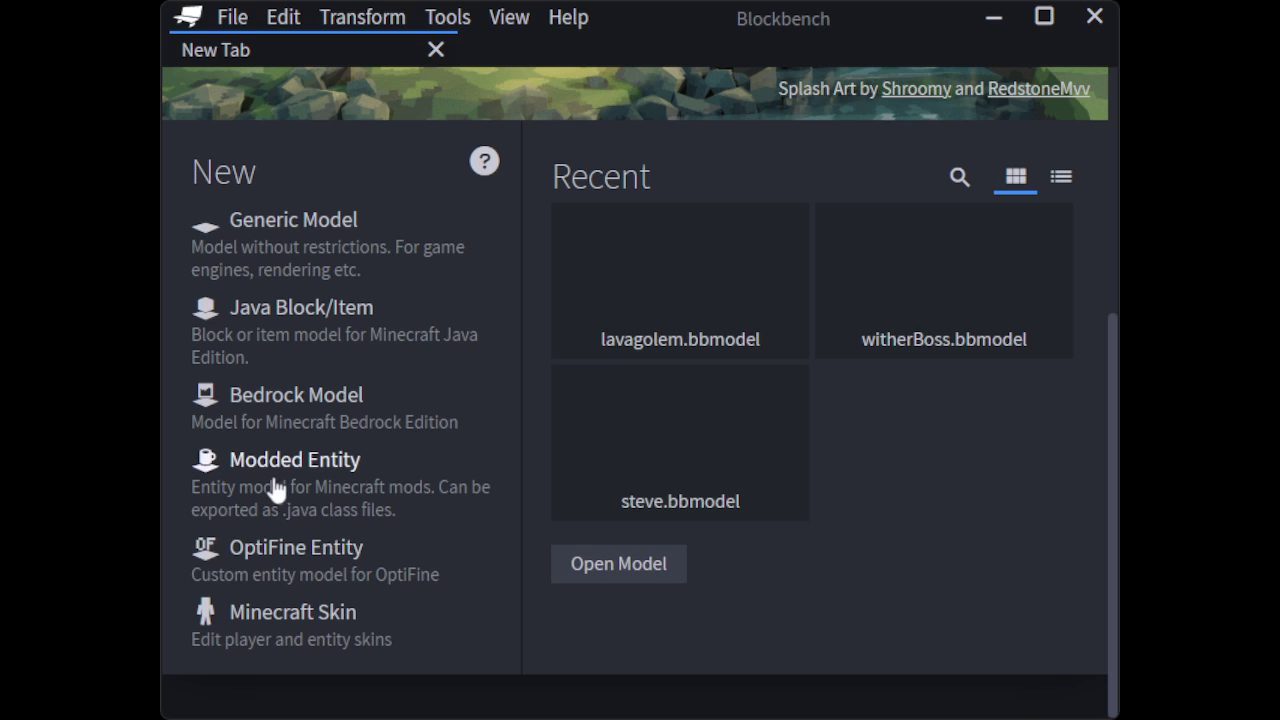
# Create a new Minecraft skin project from the Creeper model at 16x resolution.
pyautogui.click(293, 615)
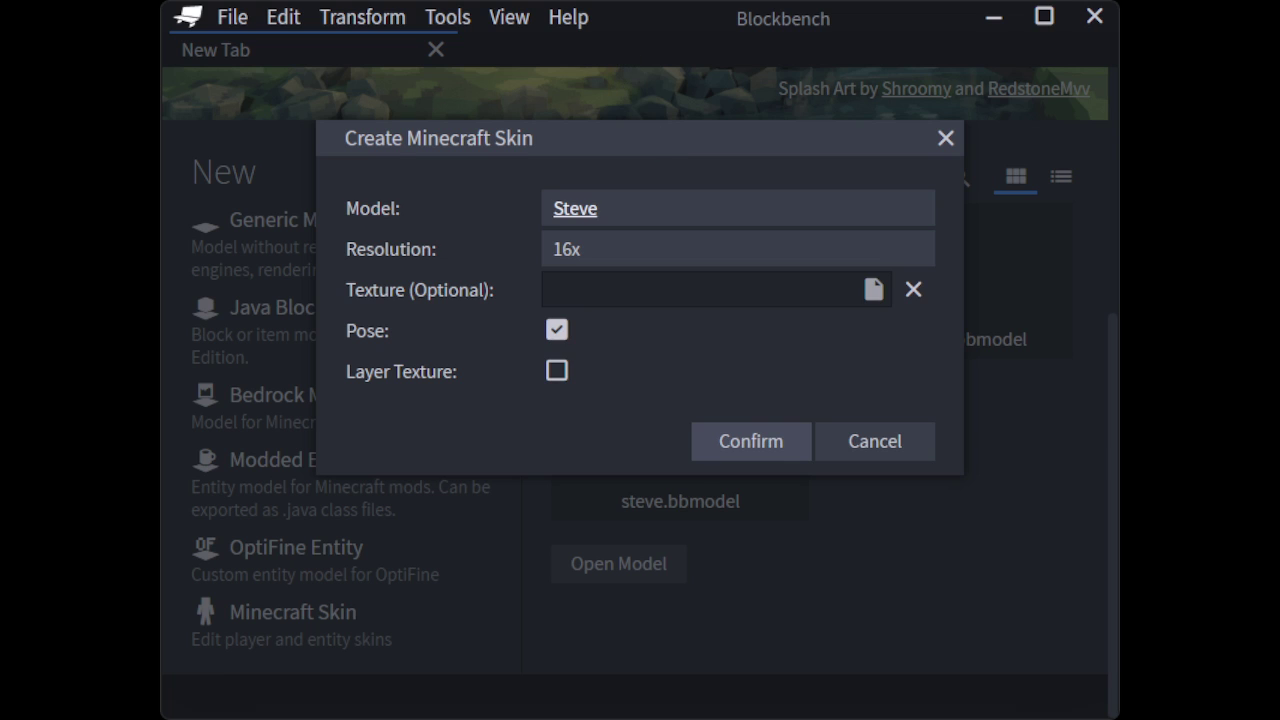
pyautogui.click(626, 190)
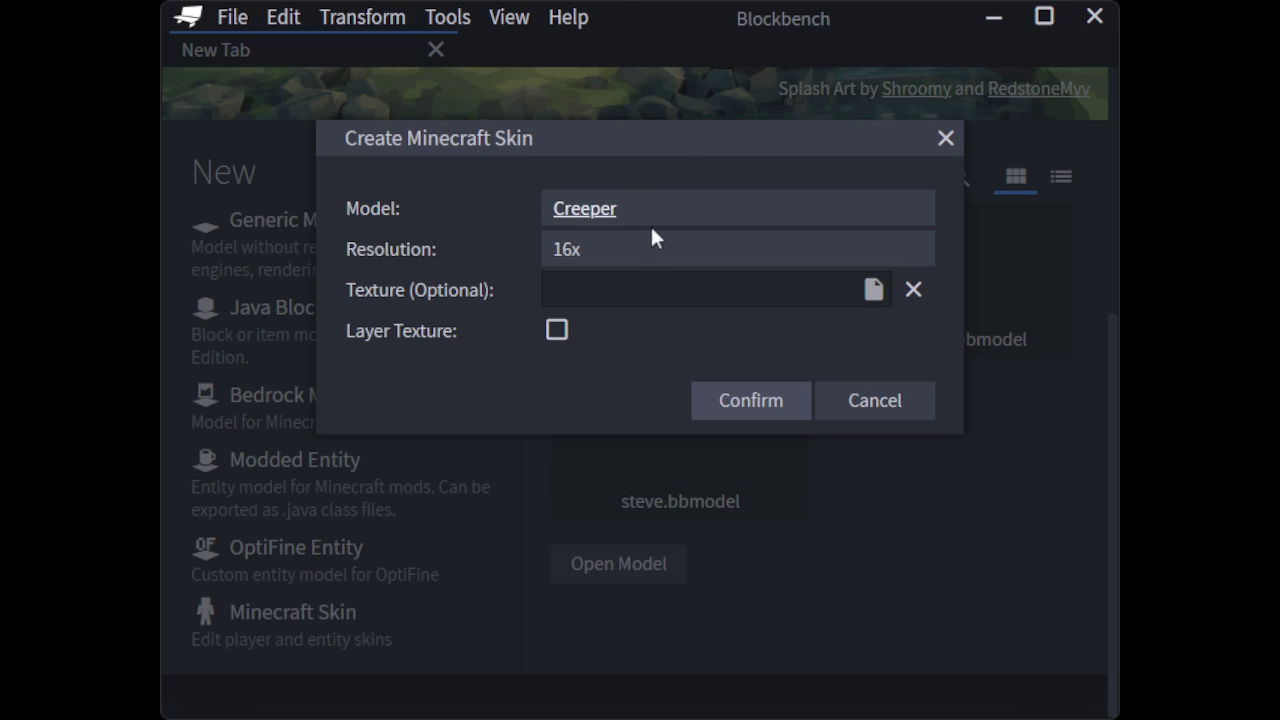
pyautogui.click(771, 402)
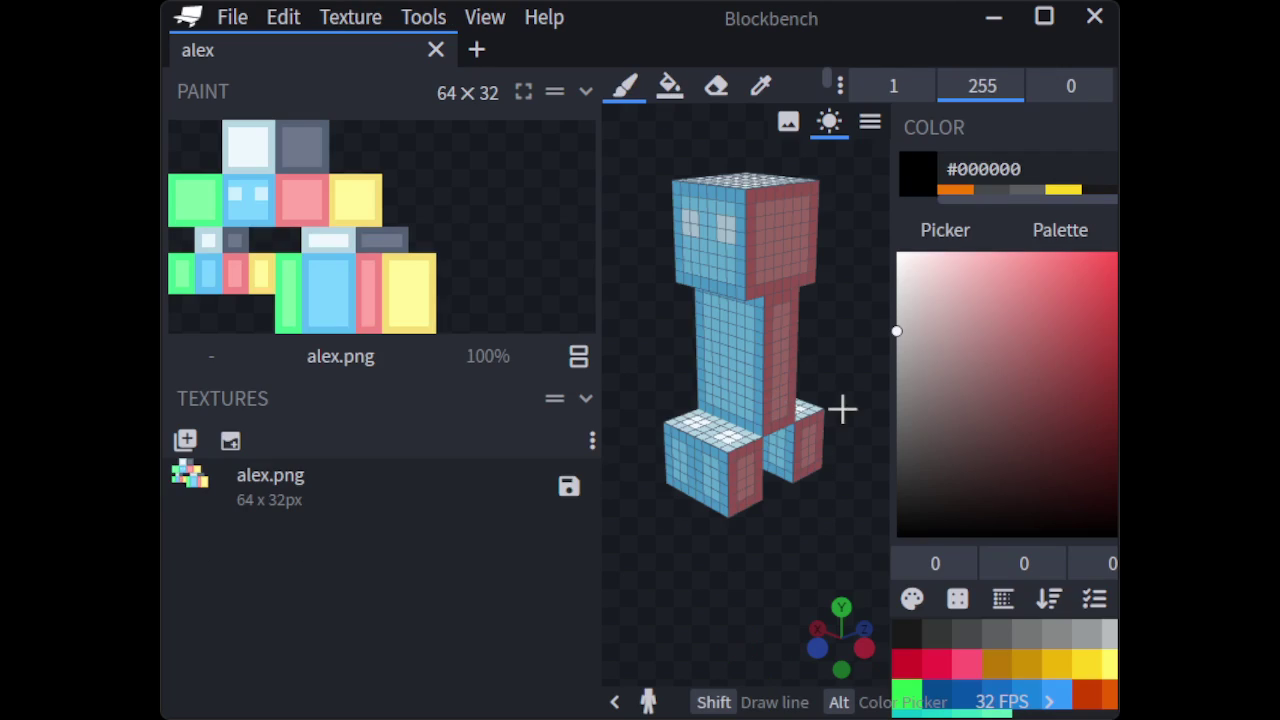
pyautogui.moveTo(763, 543); pyautogui.dragTo(739, 531)
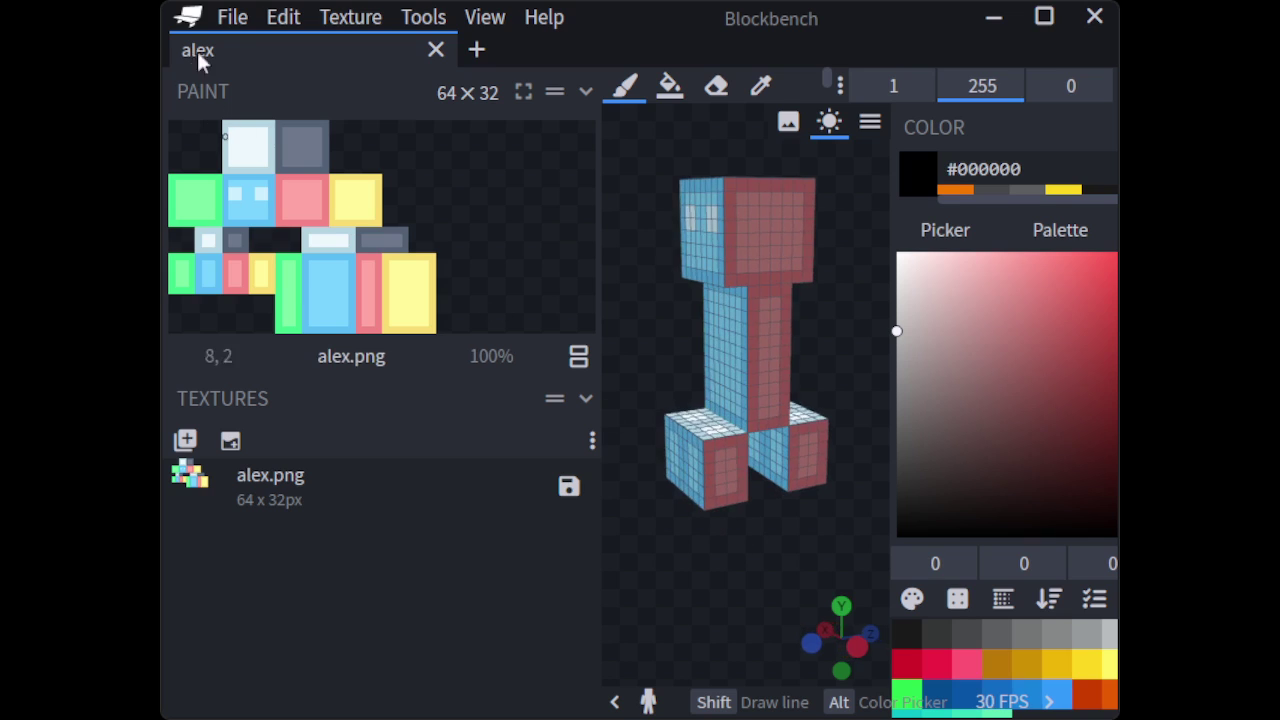
# Convert the skin project to the Modded Entity format.
pyautogui.click(232, 17)
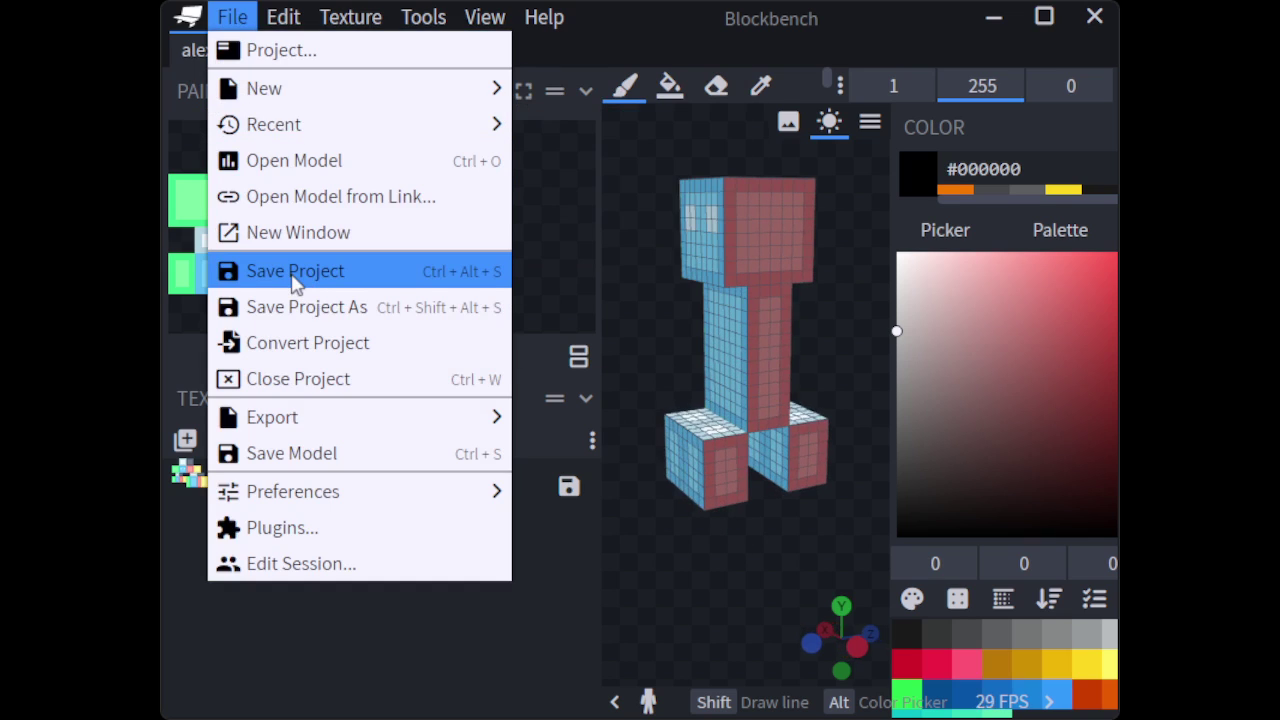
pyautogui.click(295, 352)
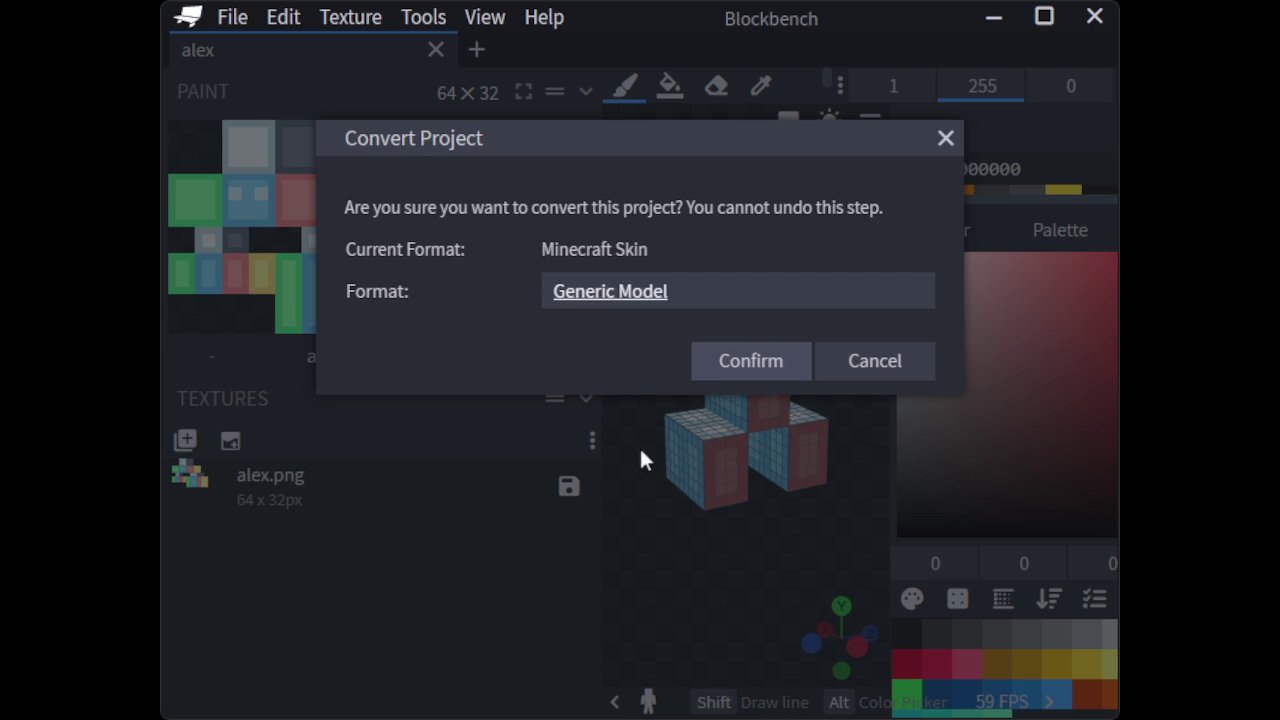
pyautogui.press('Down')
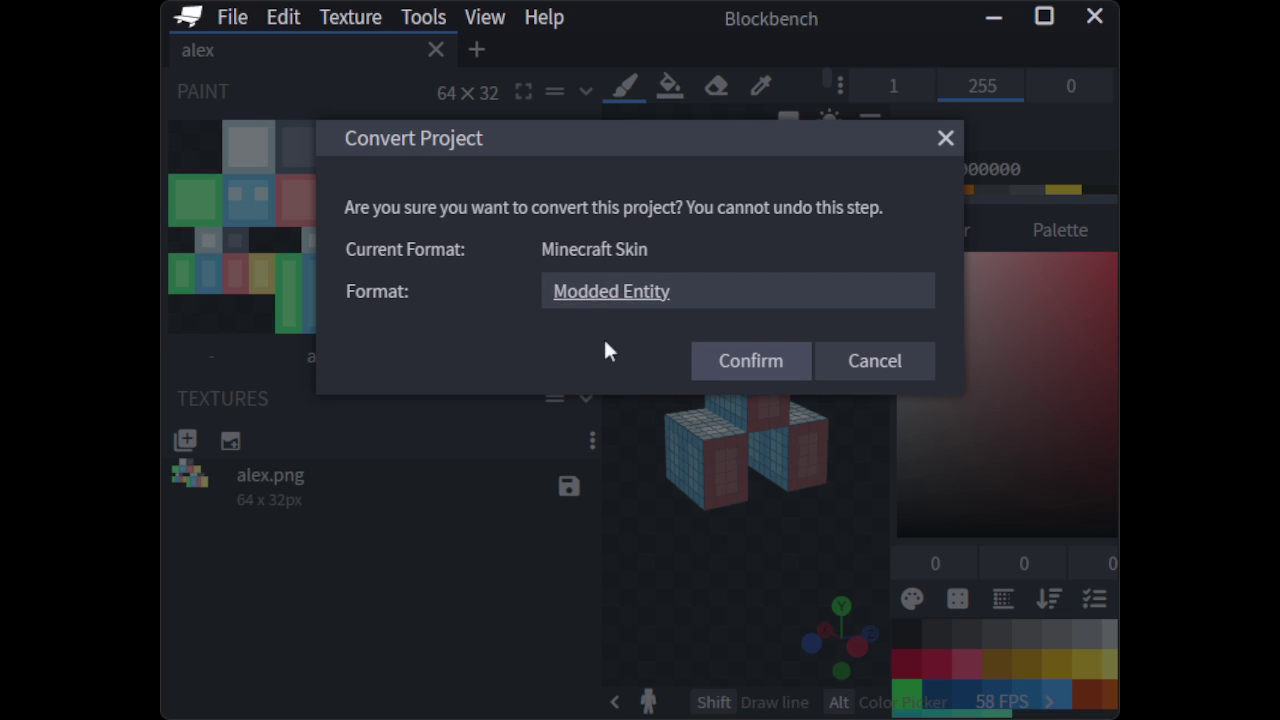
pyautogui.click(730, 372)
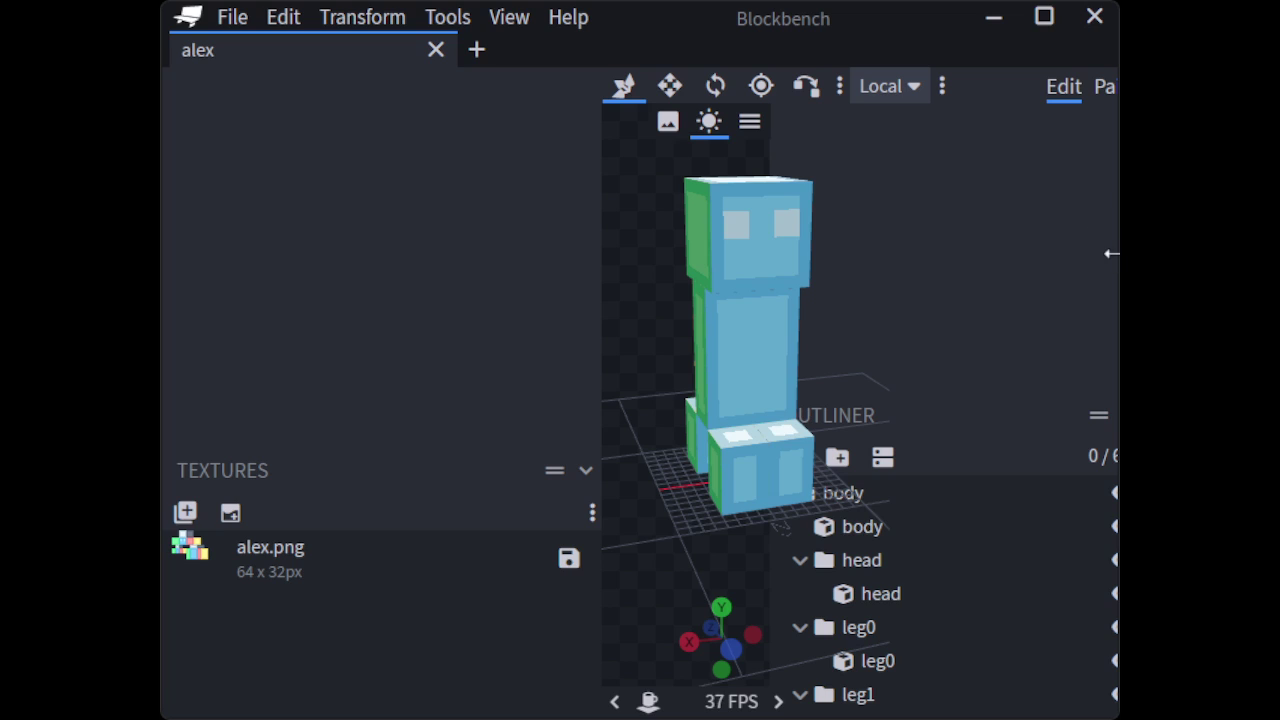
# In paint mode, bucket-fill the front faces of the head, body and legs and the tops of the feet with teal #02a8c1.
pyautogui.moveTo(1110, 253); pyautogui.dragTo(1198, 253)
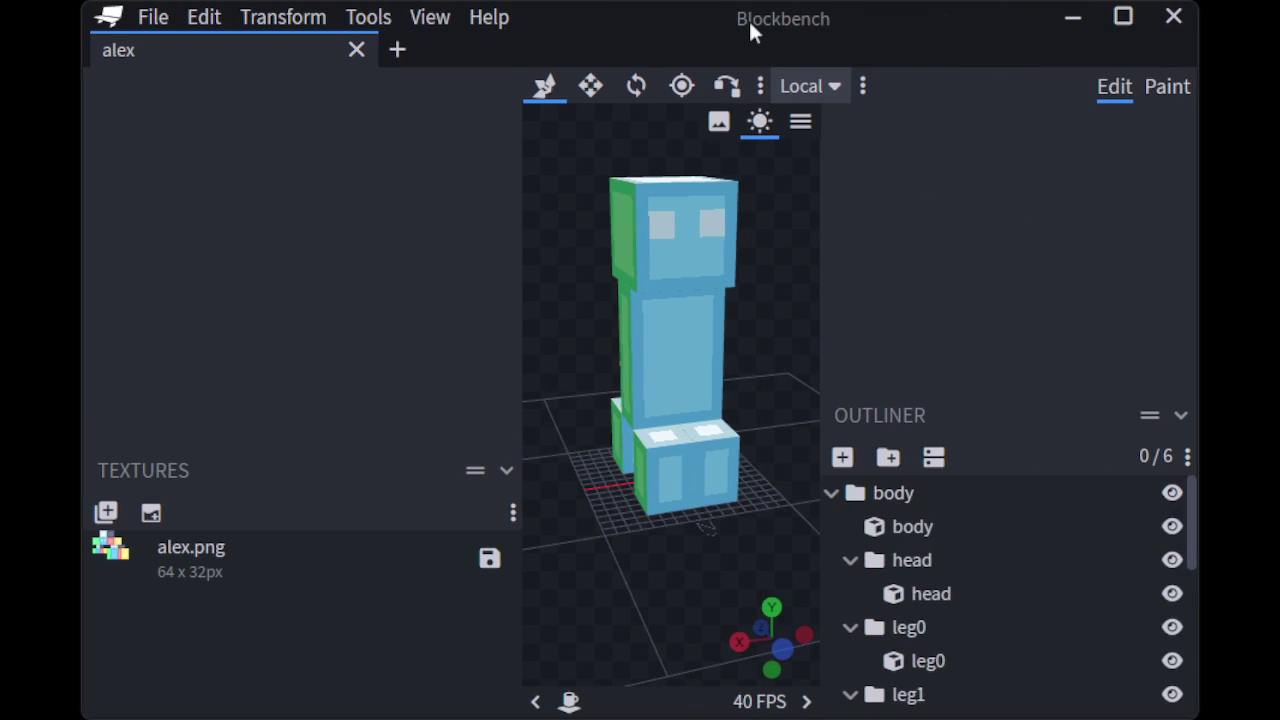
pyautogui.moveTo(797, 357)
pyautogui.mouseDown()
pyautogui.moveTo(678, 370)
pyautogui.moveTo(797, 357)
pyautogui.moveTo(776, 357)
pyautogui.mouseUp()
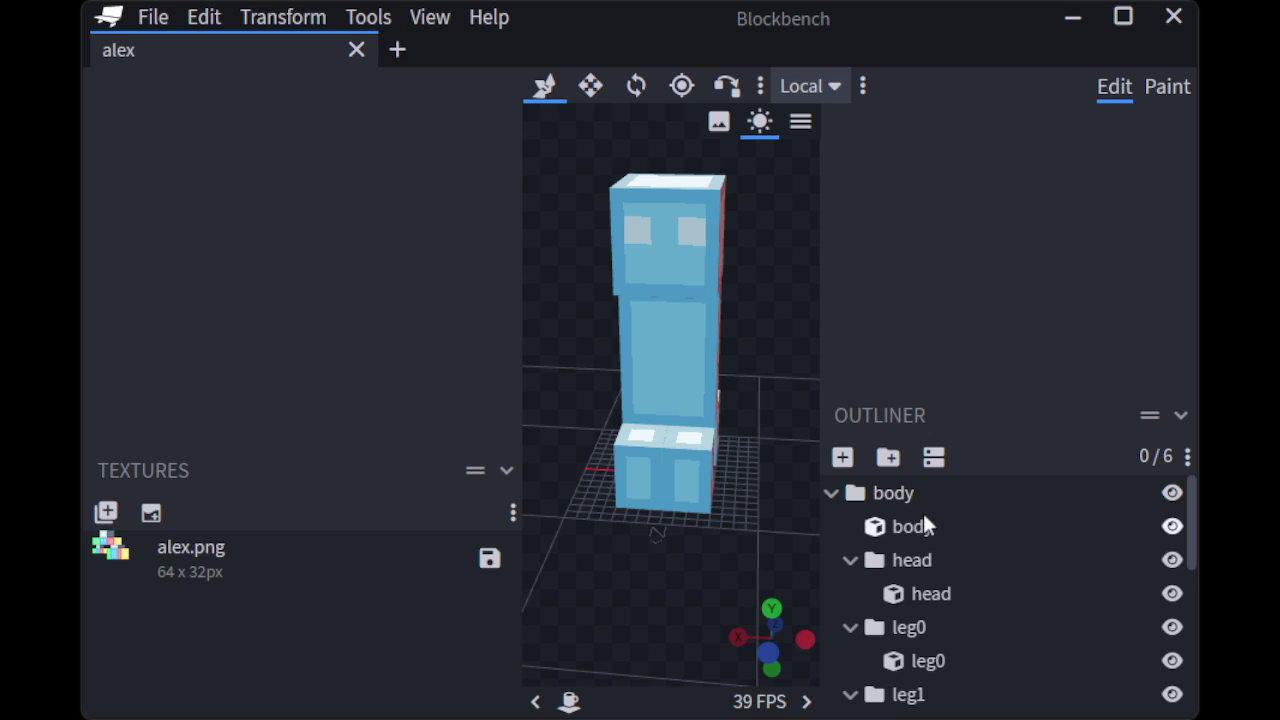
pyautogui.click(1167, 87)
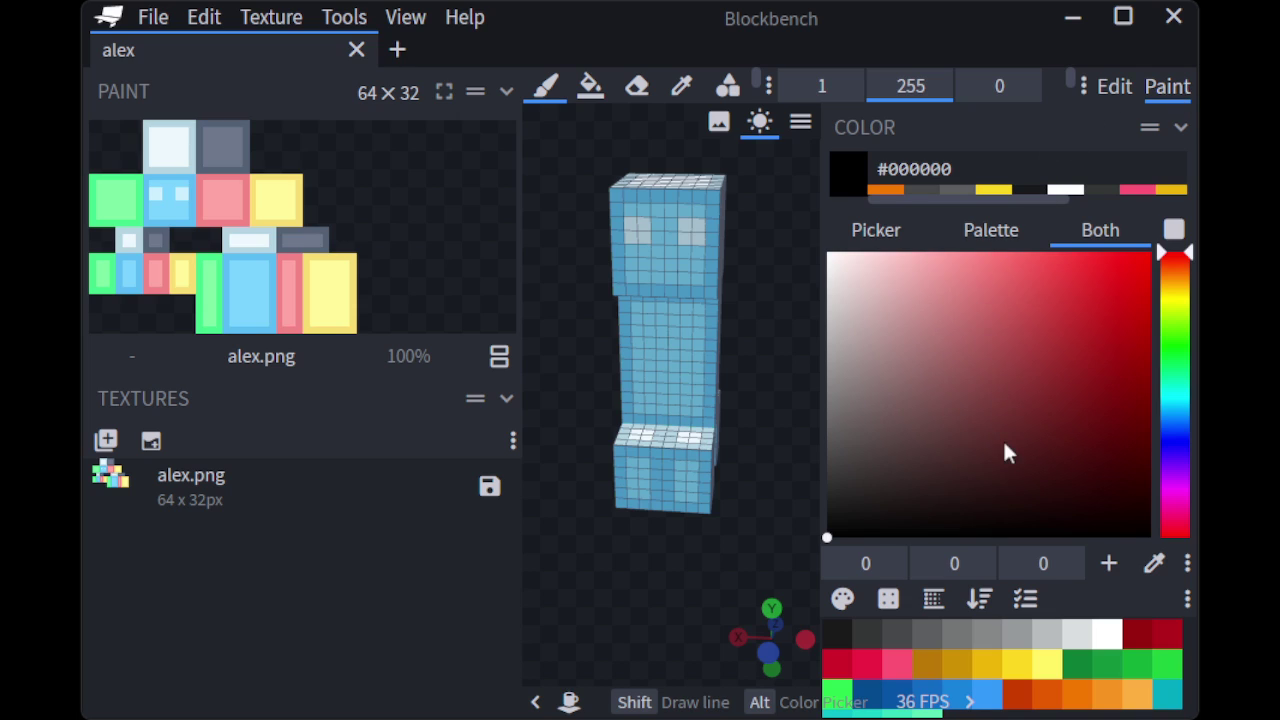
pyautogui.click(1167, 693)
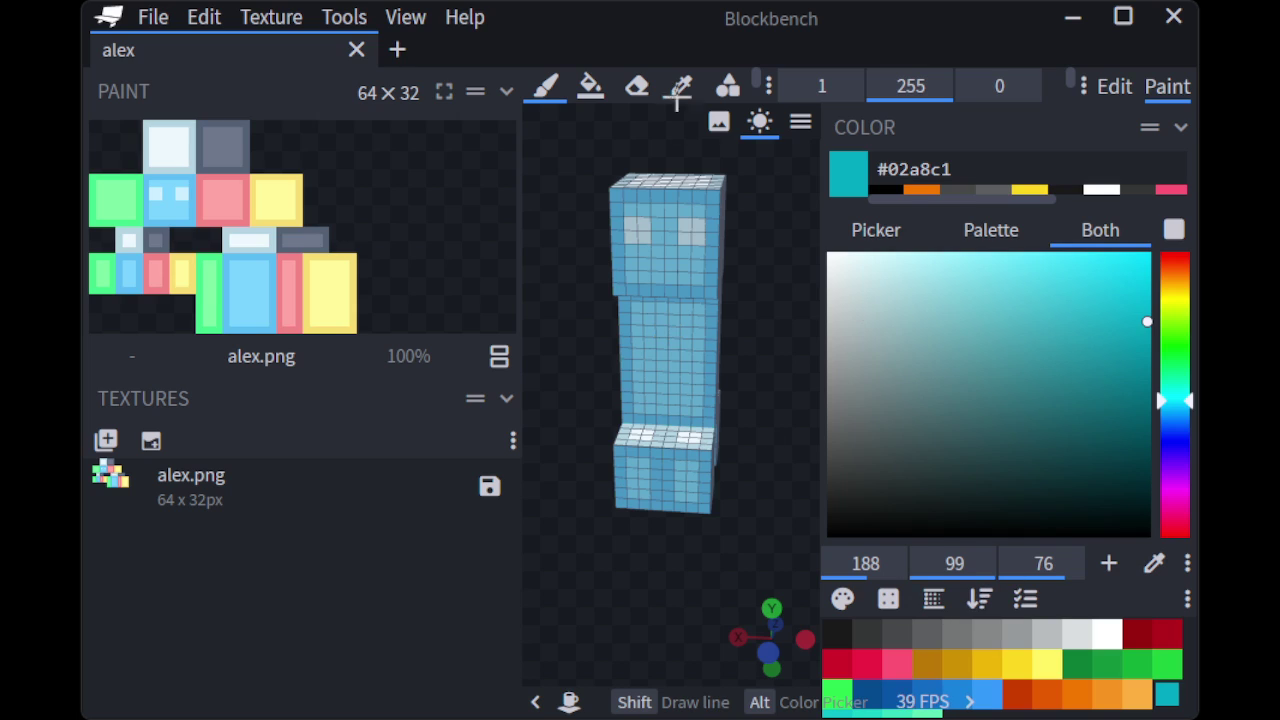
pyautogui.click(593, 86)
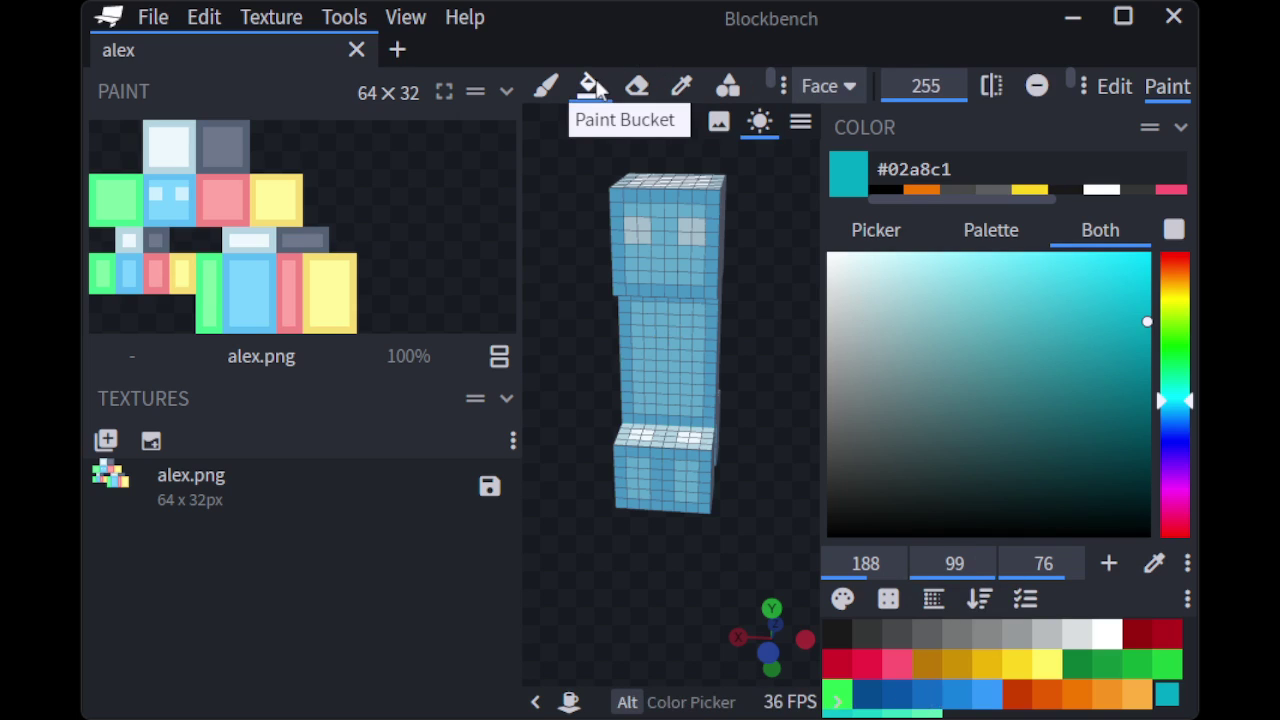
pyautogui.click(665, 318)
pyautogui.click(667, 278)
pyautogui.click(667, 468)
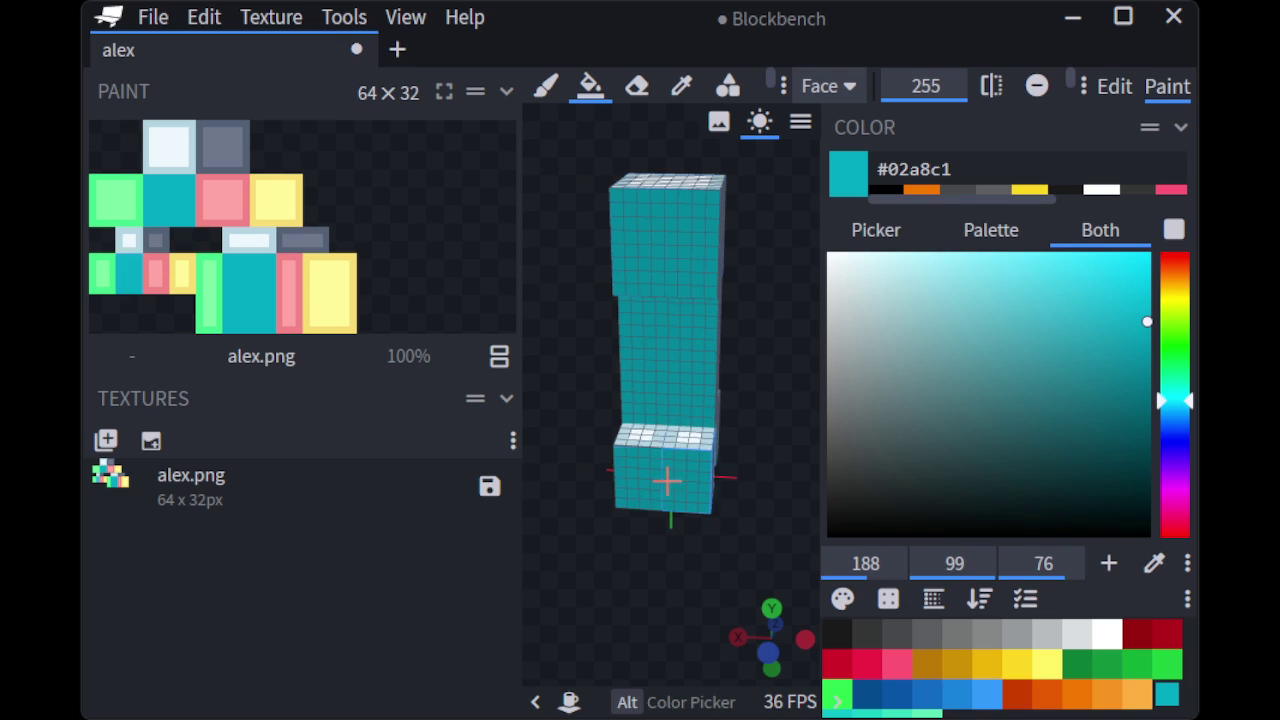
pyautogui.click(671, 442)
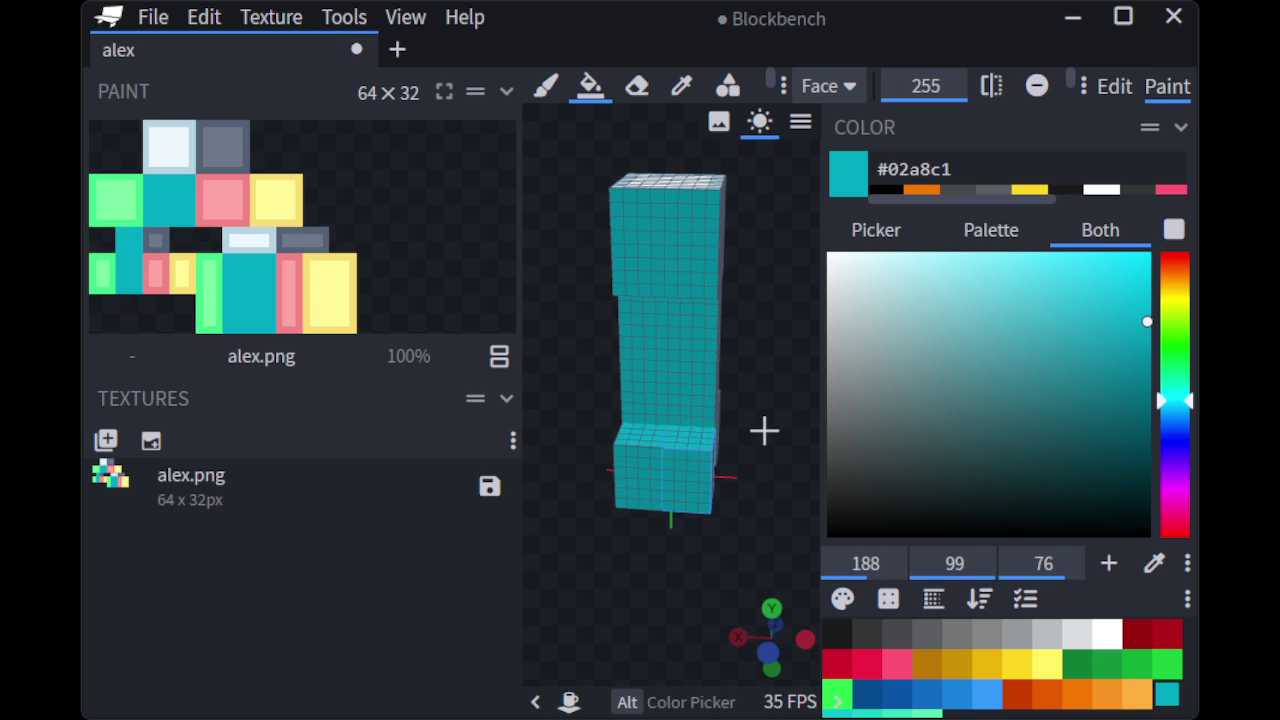
# Fill the top of the head and the undersides of the head, body and legs with teal.
pyautogui.moveTo(763, 429)
pyautogui.mouseDown()
pyautogui.moveTo(730, 433)
pyautogui.moveTo(751, 430)
pyautogui.moveTo(757, 494)
pyautogui.moveTo(740, 450)
pyautogui.moveTo(774, 251)
pyautogui.moveTo(760, 274)
pyautogui.mouseUp()
pyautogui.click(690, 328)
pyautogui.click(710, 479)
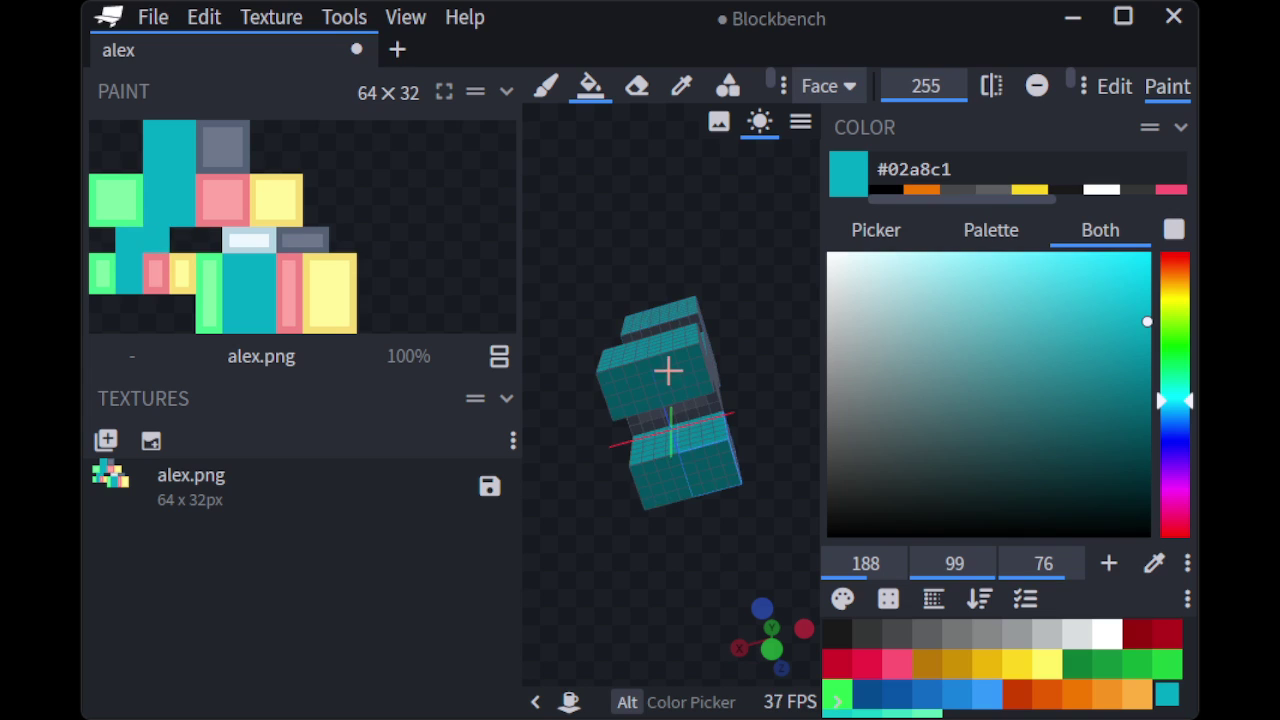
pyautogui.click(713, 402)
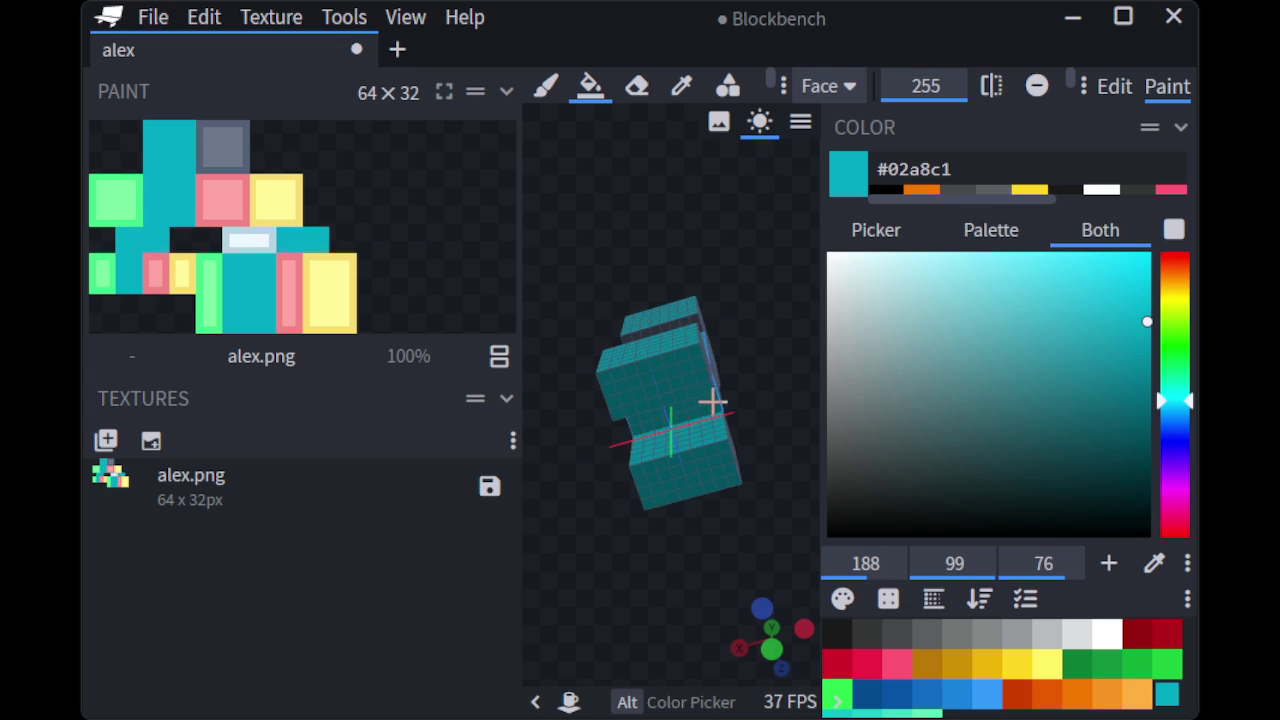
pyautogui.click(696, 326)
# Fill the red side faces of the head, body and legs with teal.
pyautogui.moveTo(735, 390)
pyautogui.mouseDown()
pyautogui.moveTo(683, 423)
pyautogui.moveTo(729, 484)
pyautogui.mouseUp()
pyautogui.click(669, 279)
pyautogui.click(672, 300)
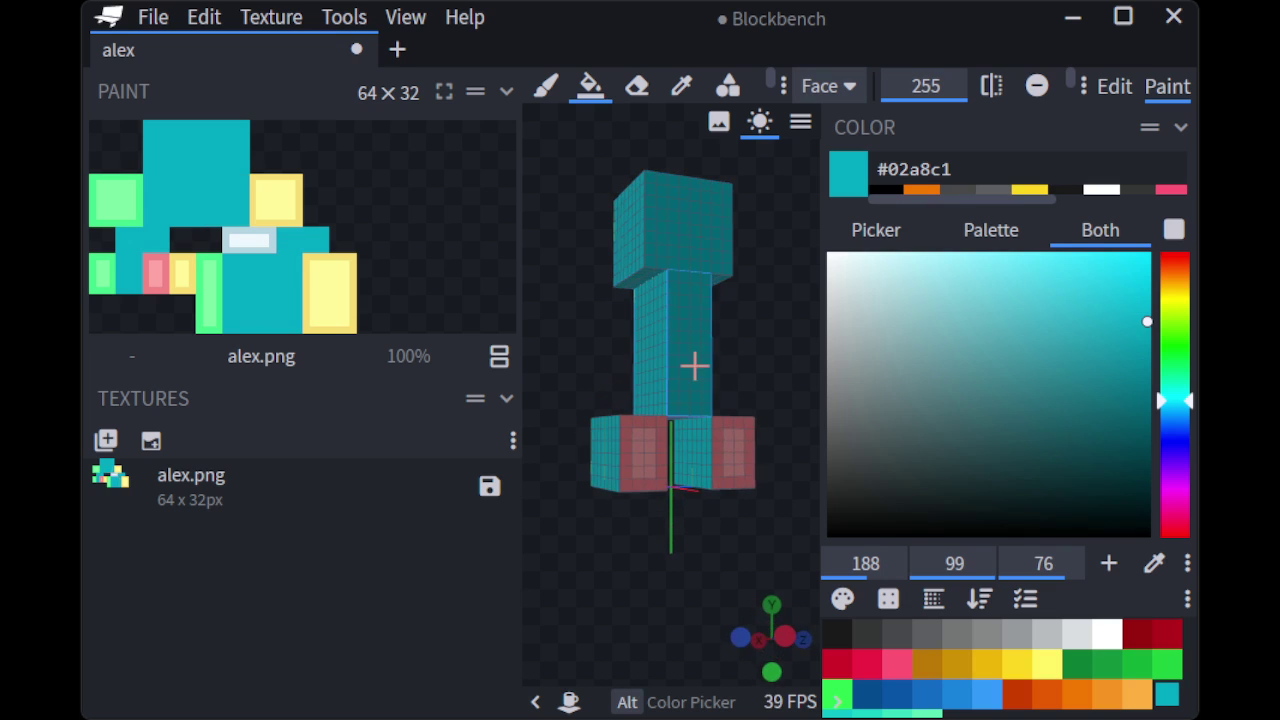
pyautogui.click(651, 467)
# Fill the yellow back faces of the head, body and legs with teal.
pyautogui.moveTo(794, 397)
pyautogui.mouseDown()
pyautogui.moveTo(723, 408)
pyautogui.moveTo(686, 289)
pyautogui.mouseUp()
pyautogui.click(684, 243)
pyautogui.click(677, 379)
pyautogui.click(700, 458)
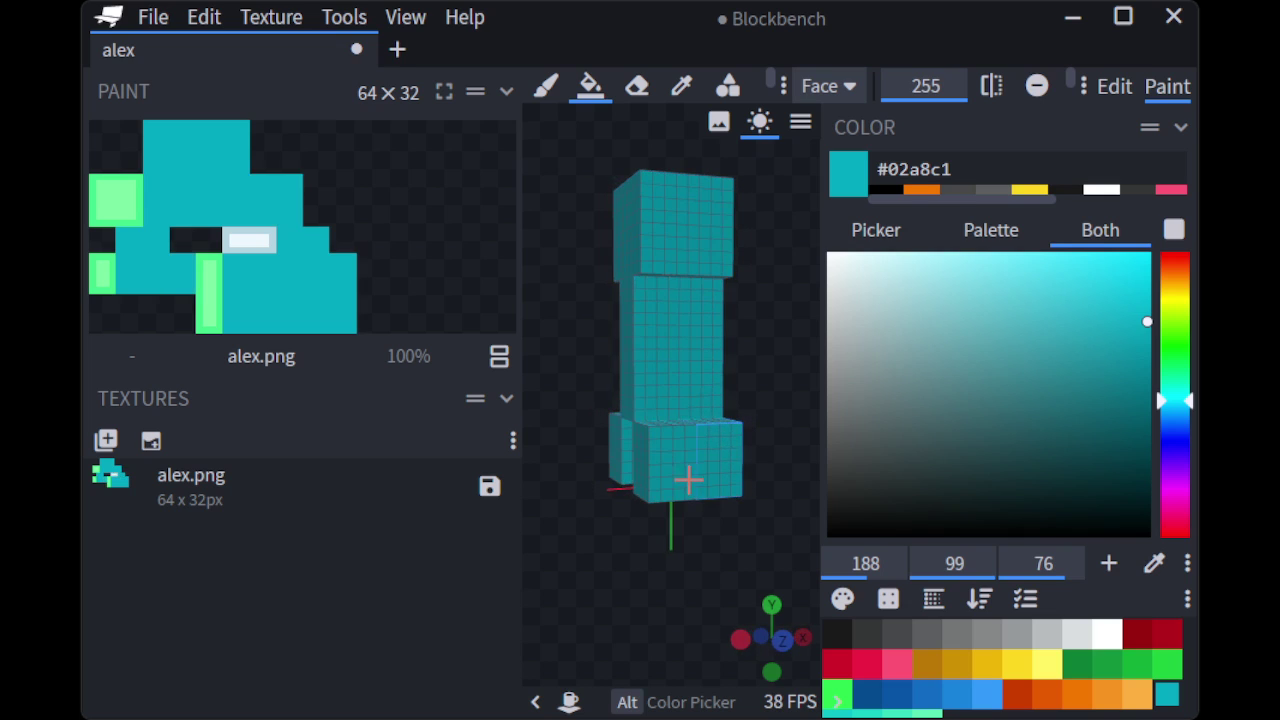
# Fill the green side faces of the head, body and legs with teal.
pyautogui.moveTo(774, 403); pyautogui.dragTo(673, 403)
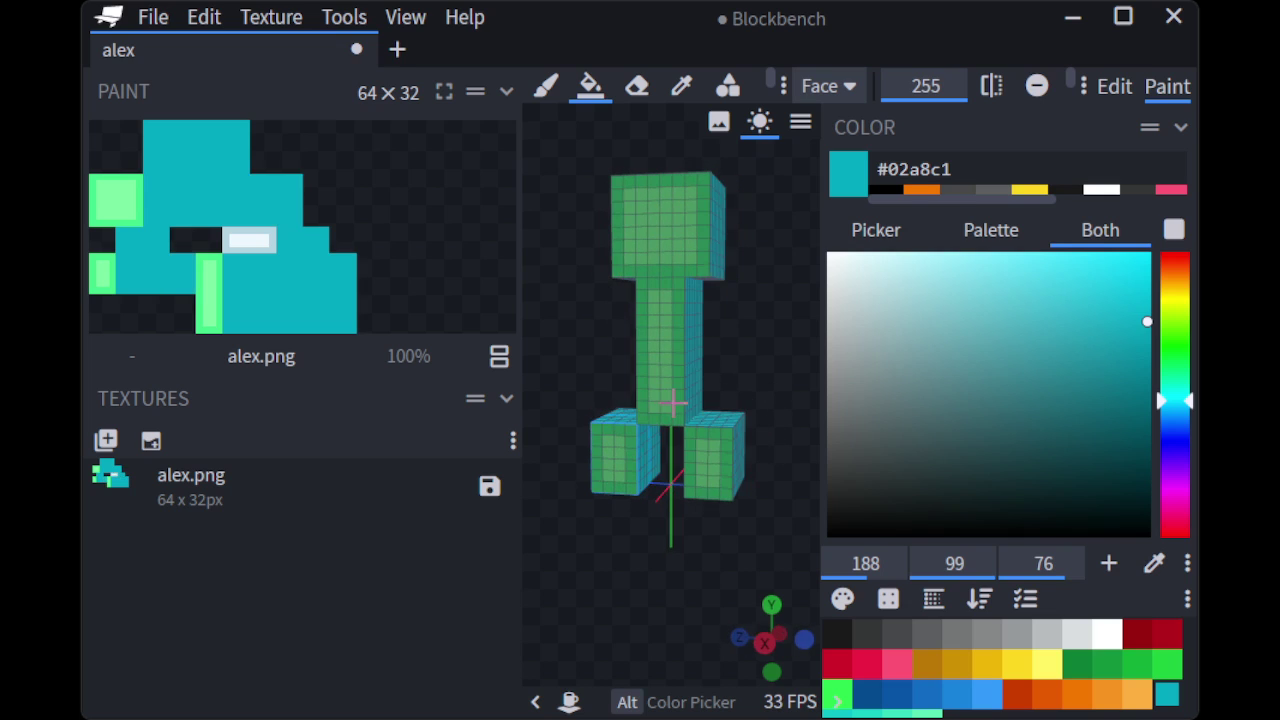
pyautogui.click(665, 201)
pyautogui.click(657, 268)
pyautogui.click(687, 438)
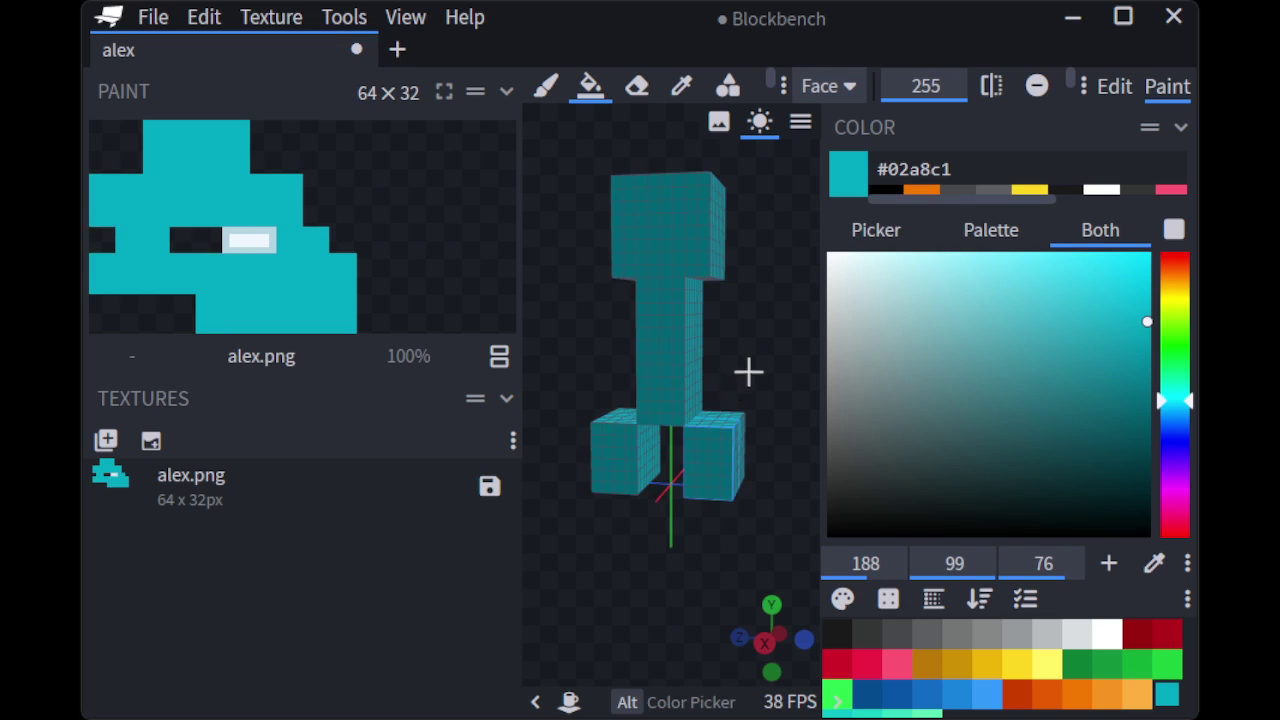
pyautogui.moveTo(748, 372); pyautogui.dragTo(686, 380)
pyautogui.click(1140, 658)
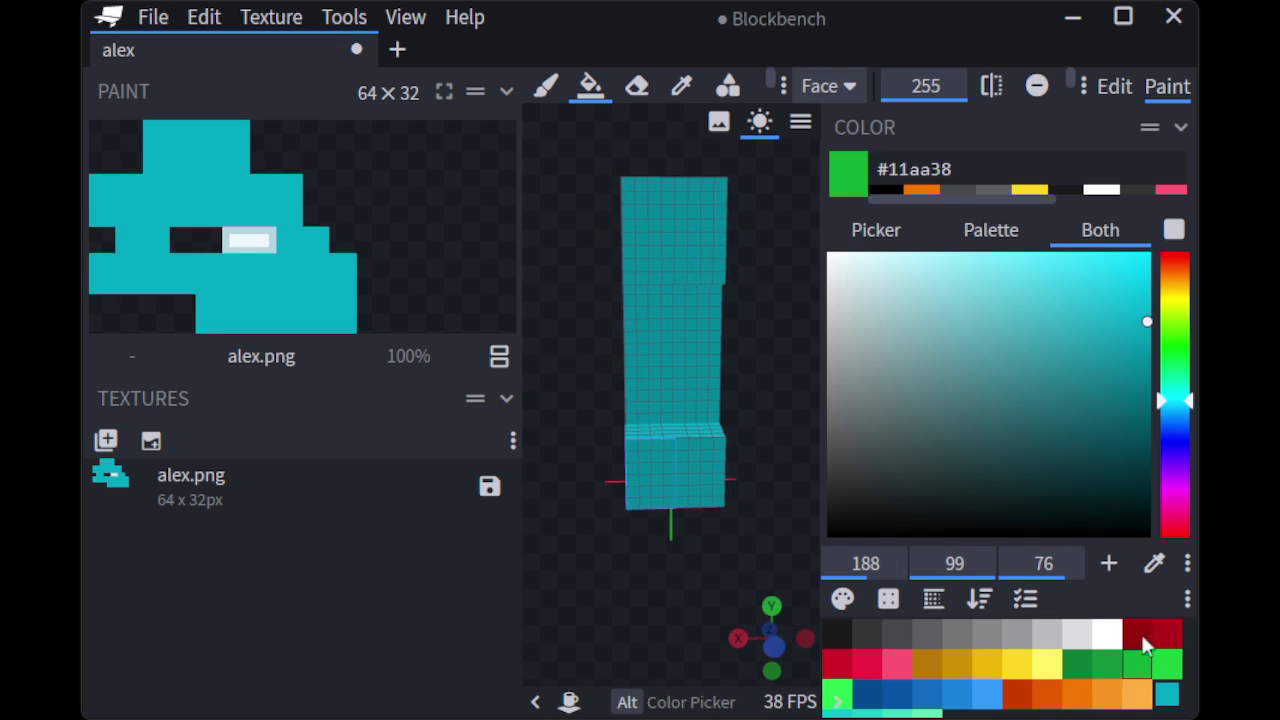
pyautogui.click(1165, 634)
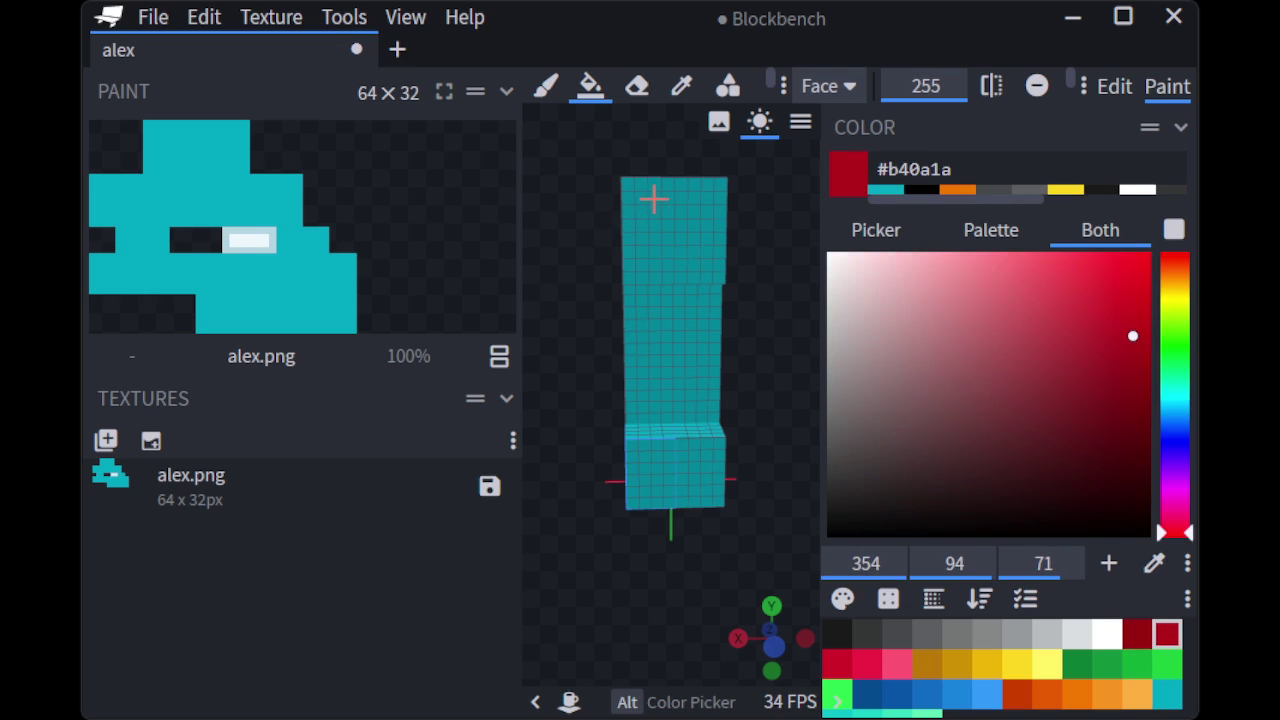
pyautogui.click(652, 218)
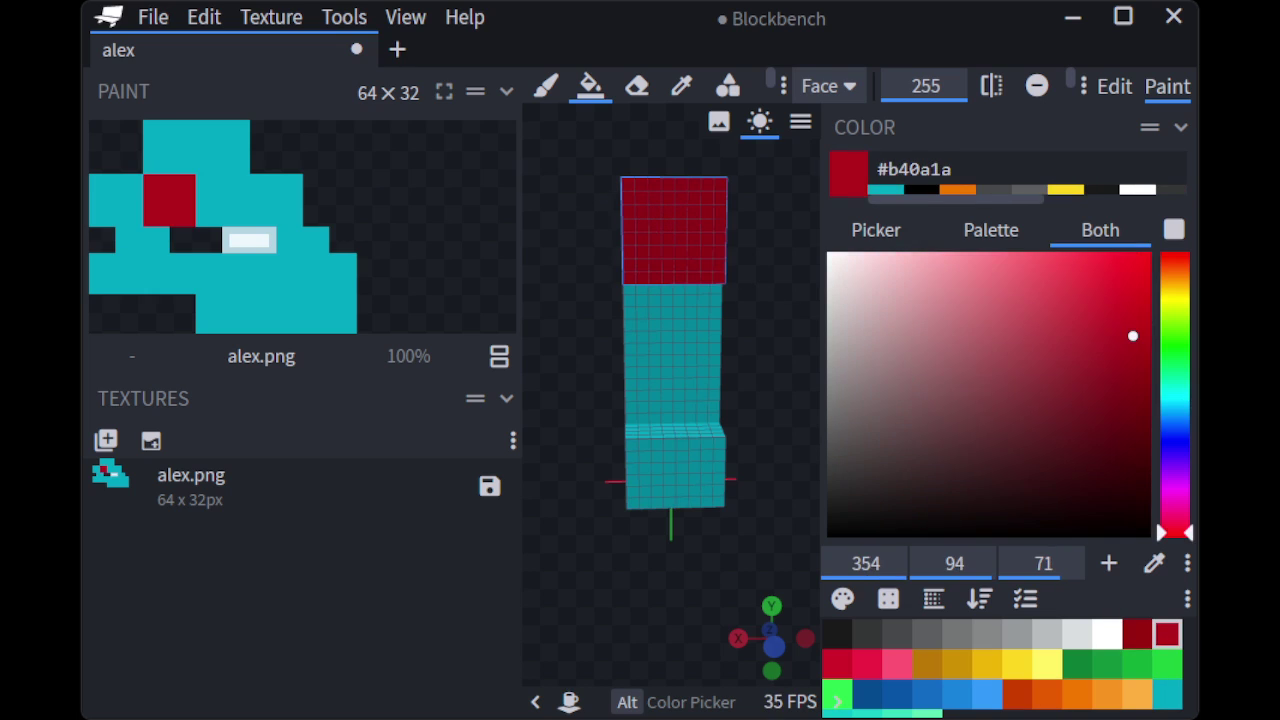
pyautogui.click(1137, 694)
pyautogui.click(1167, 694)
pyautogui.click(629, 266)
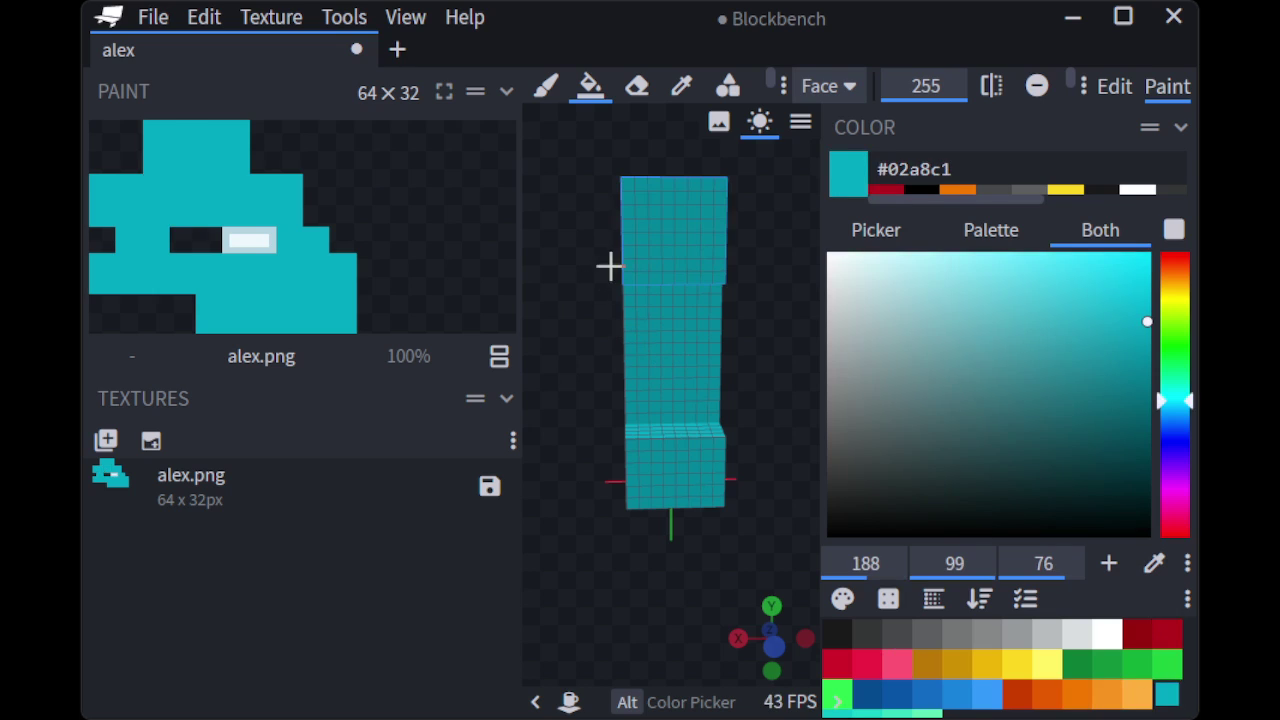
# Paint two square eyes and a smiling mouth on the head's front with the brush in red #b40a1a.
pyautogui.click(545, 86)
pyautogui.click(1167, 664)
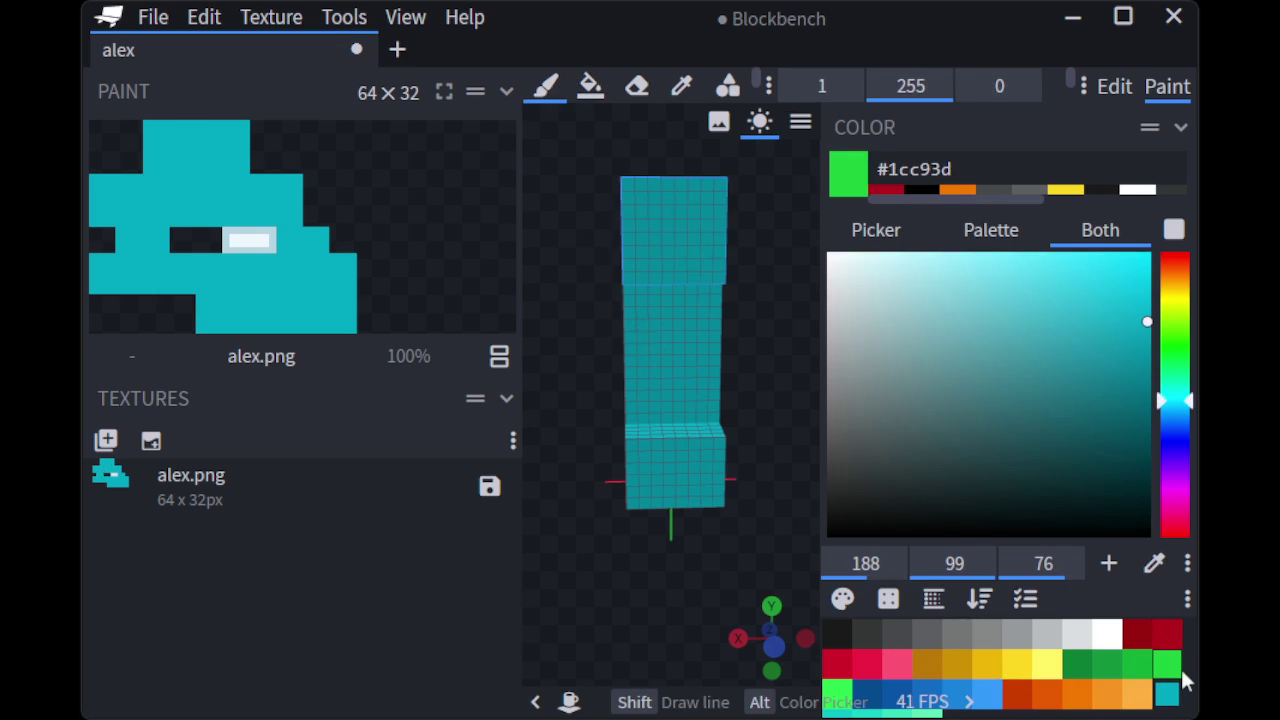
pyautogui.click(1167, 634)
pyautogui.click(652, 213)
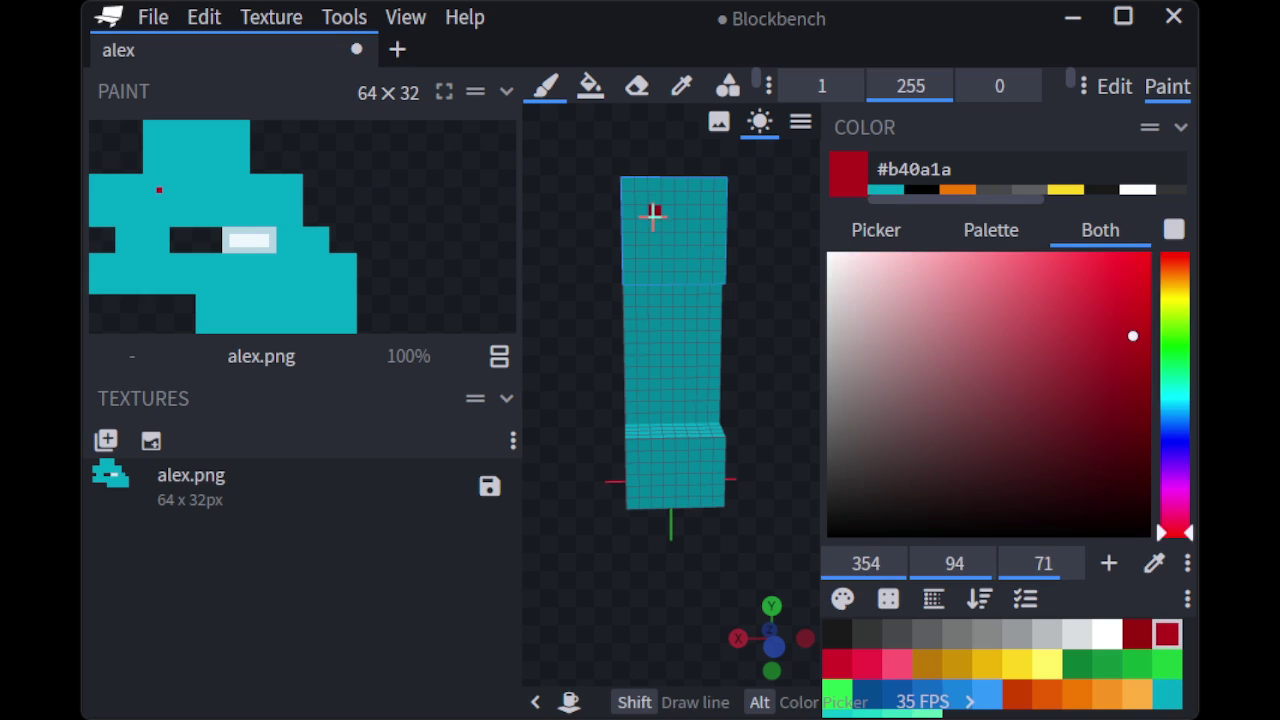
pyautogui.moveTo(652, 213); pyautogui.dragTo(720, 220)
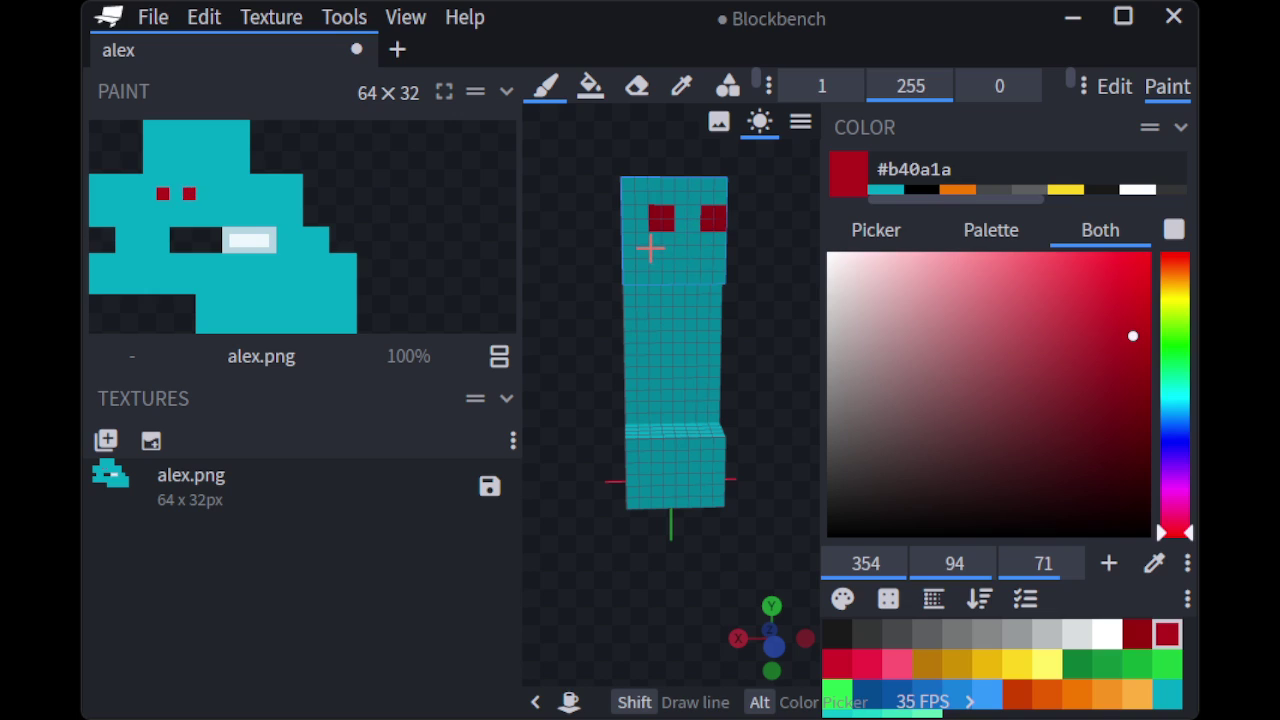
pyautogui.moveTo(640, 240)
pyautogui.mouseDown()
pyautogui.moveTo(691, 268)
pyautogui.moveTo(720, 242)
pyautogui.mouseUp()
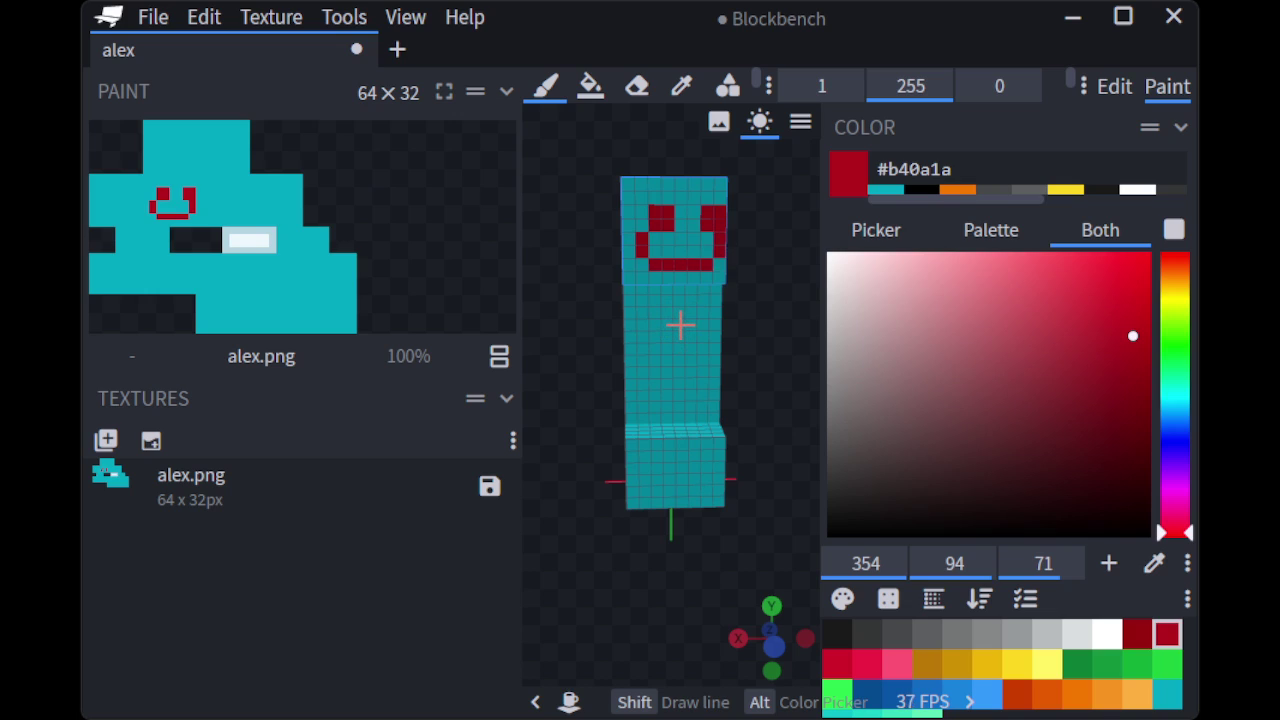
# Draw a red pixel heart outline on the front of the body.
pyautogui.click(679, 320)
pyautogui.moveTo(679, 316)
pyautogui.mouseDown()
pyautogui.moveTo(694, 297)
pyautogui.moveTo(713, 305)
pyautogui.moveTo(716, 345)
pyautogui.moveTo(669, 373)
pyautogui.mouseUp()
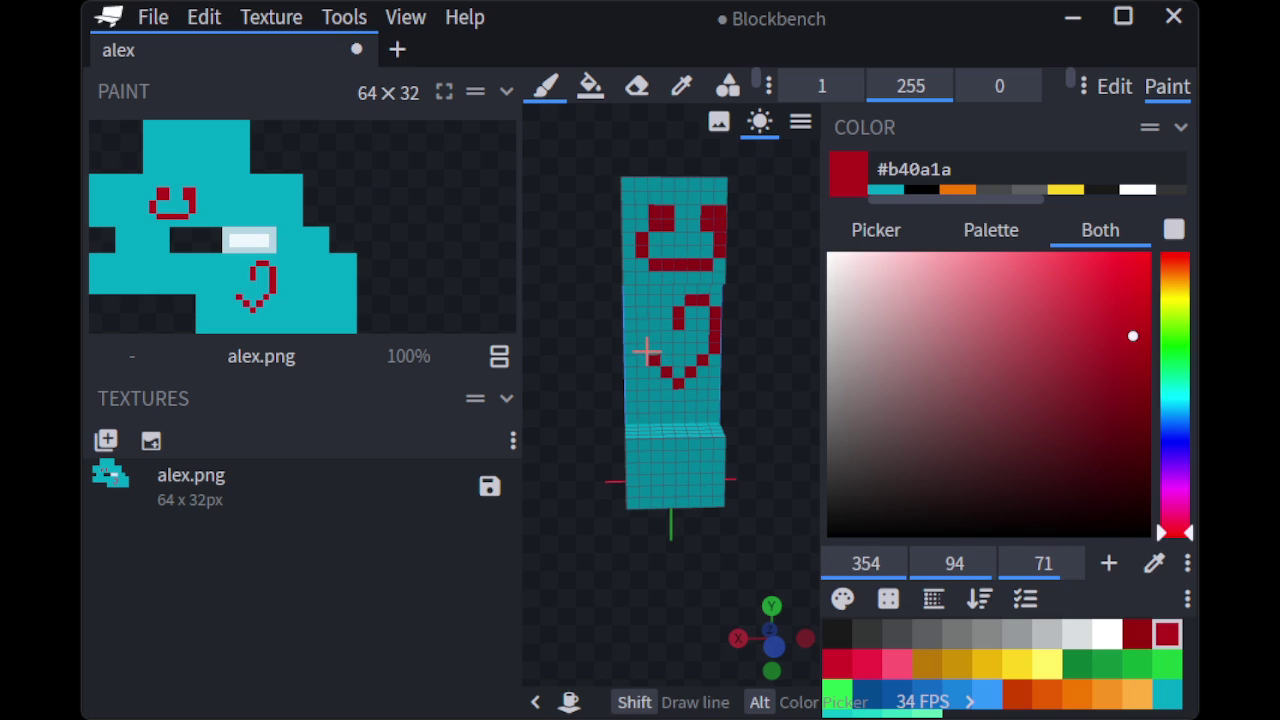
pyautogui.click(643, 348)
pyautogui.click(643, 324)
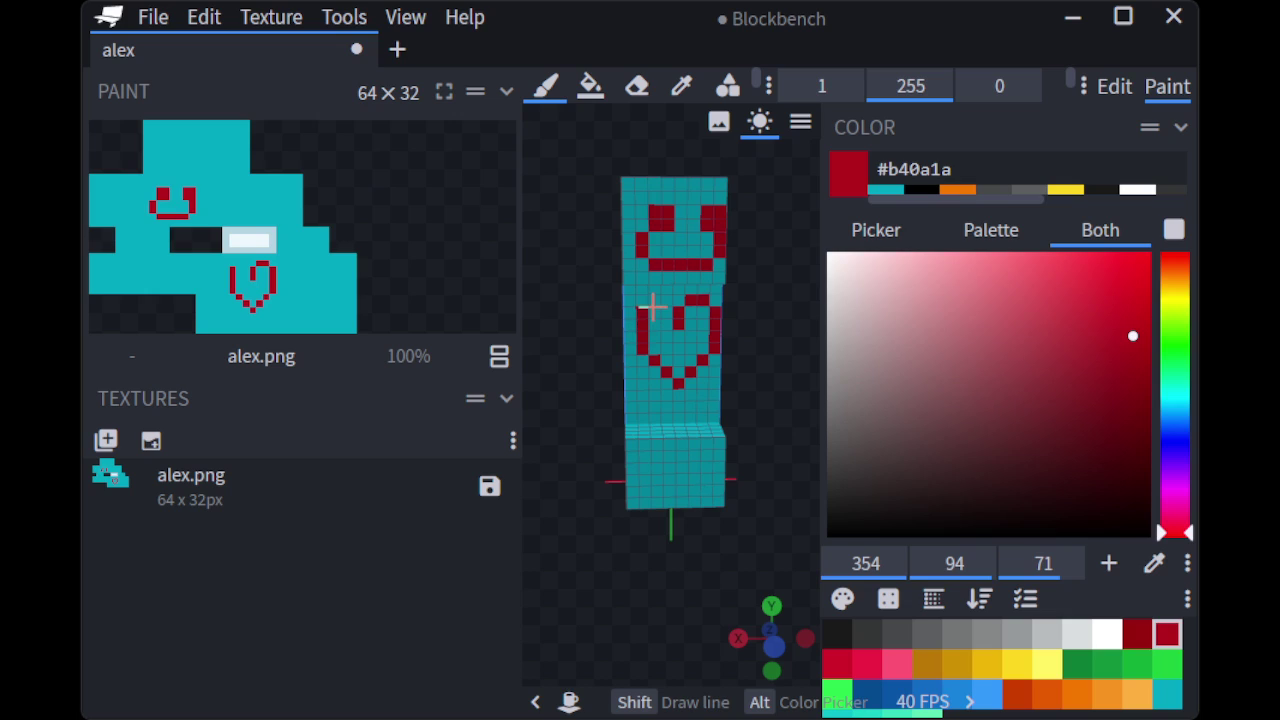
pyautogui.click(661, 298)
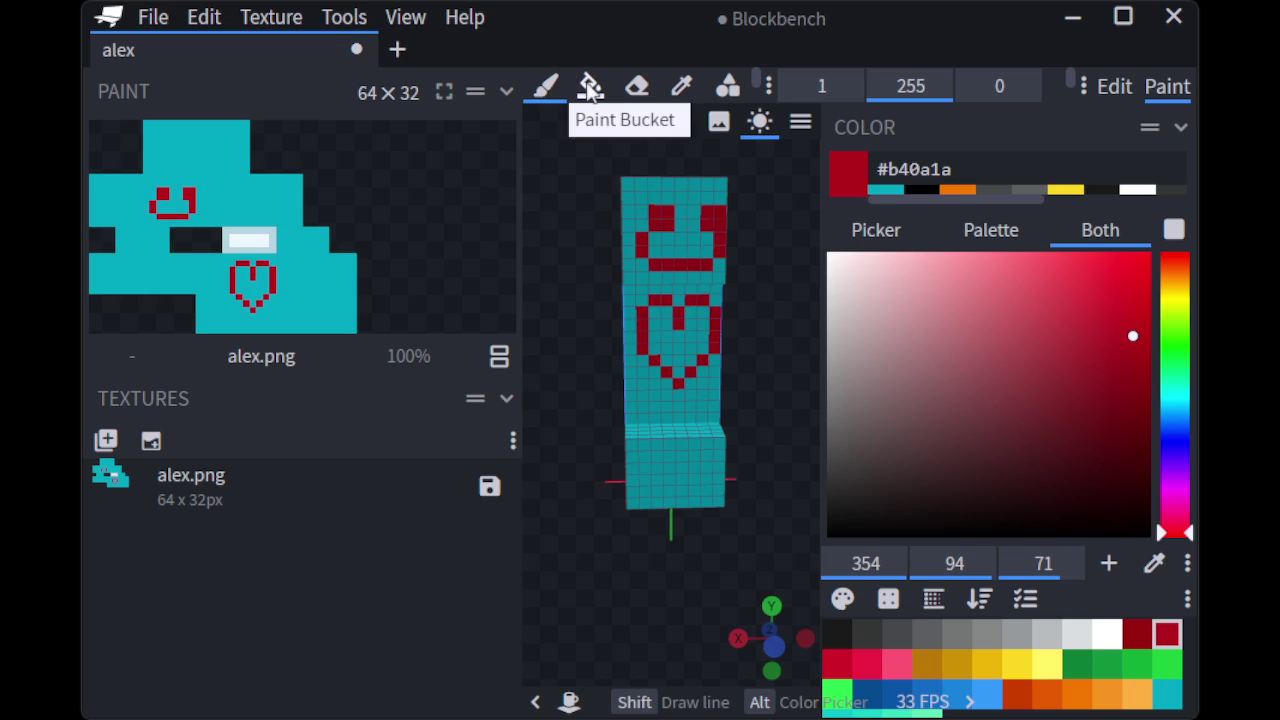
pyautogui.click(590, 86)
pyautogui.click(685, 349)
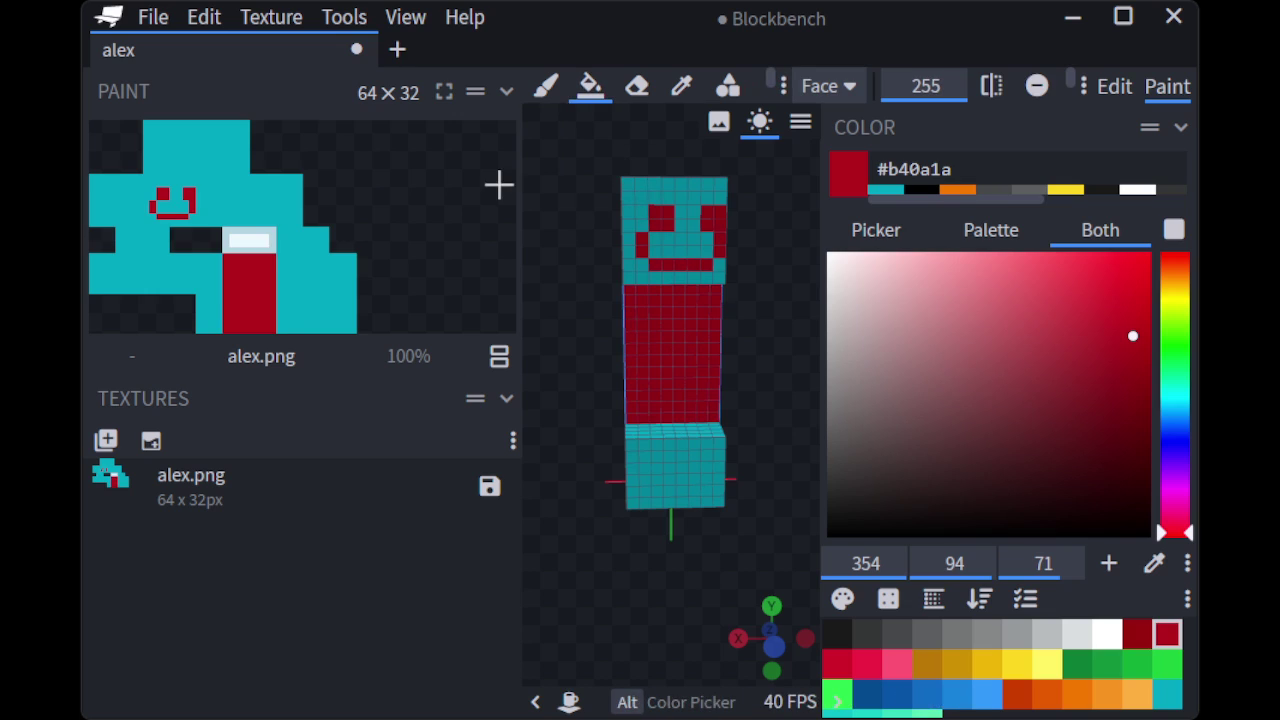
pyautogui.hotkey('ctrl', 'z')
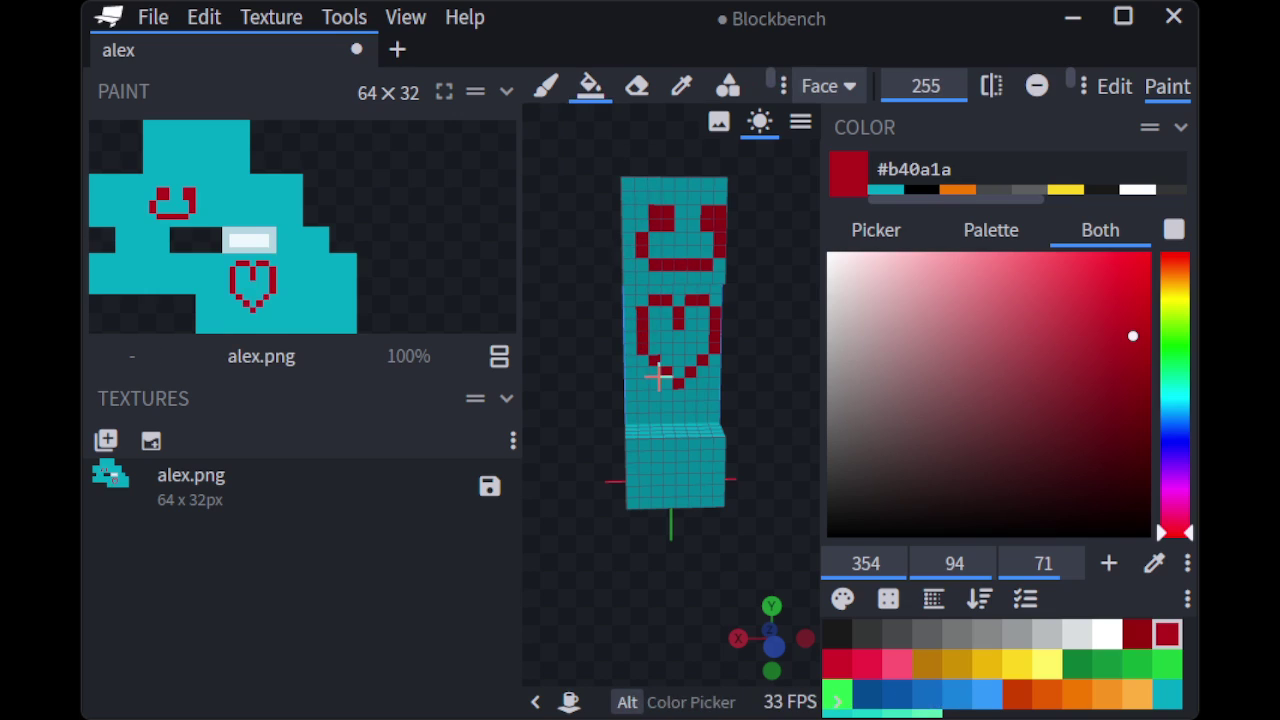
pyautogui.click(546, 86)
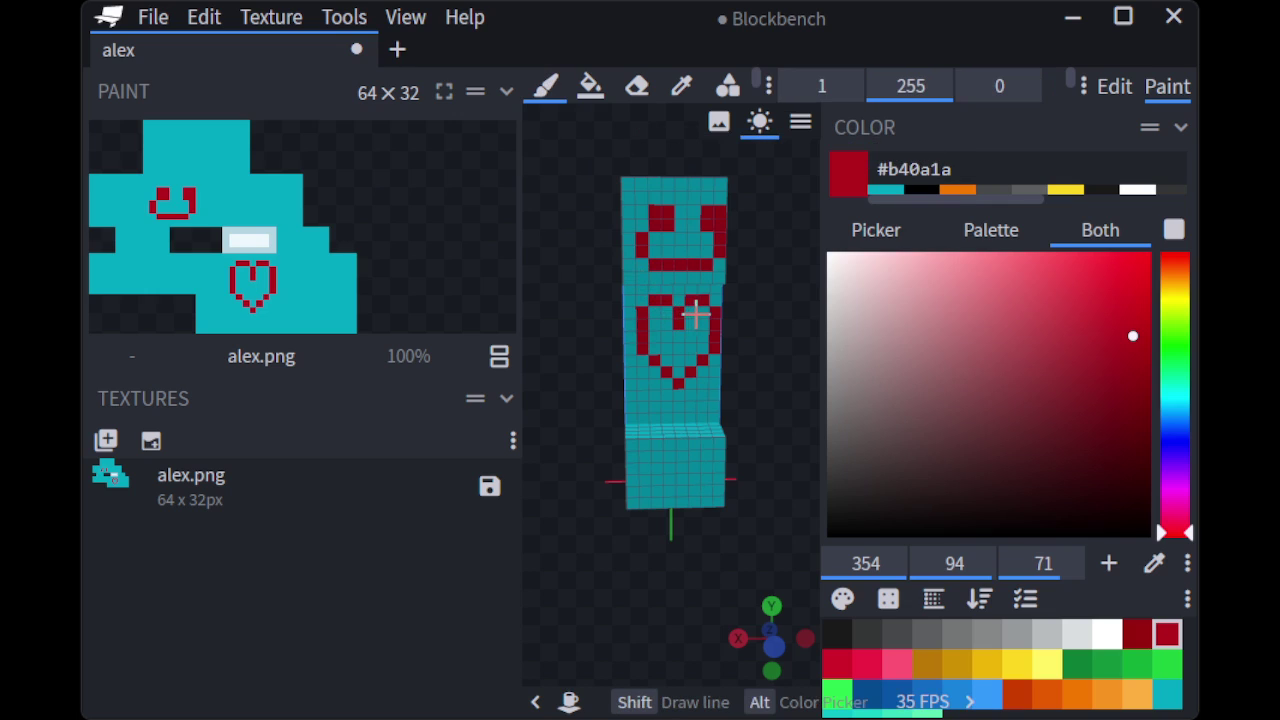
# Fill in the heart outline on the front of the body with red #b40a1a.
pyautogui.moveTo(690, 308)
pyautogui.mouseDown()
pyautogui.moveTo(682, 358)
pyautogui.moveTo(657, 343)
pyautogui.moveTo(652, 312)
pyautogui.moveTo(663, 358)
pyautogui.moveTo(694, 320)
pyautogui.moveTo(703, 346)
pyautogui.moveTo(680, 371)
pyautogui.moveTo(686, 322)
pyautogui.mouseUp()
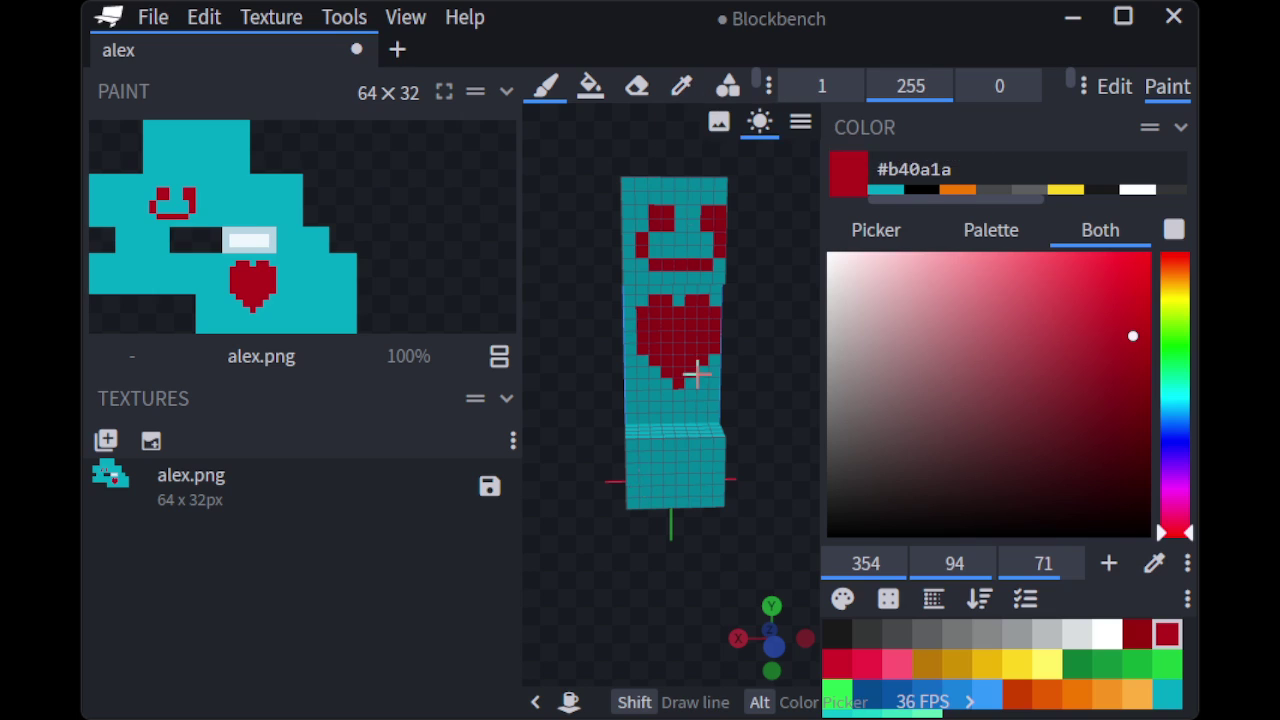
# Return to model editing and widen the front legs along X with the Resize tool, leg3 to 6 and leg2 to 7.
pyautogui.click(1114, 86)
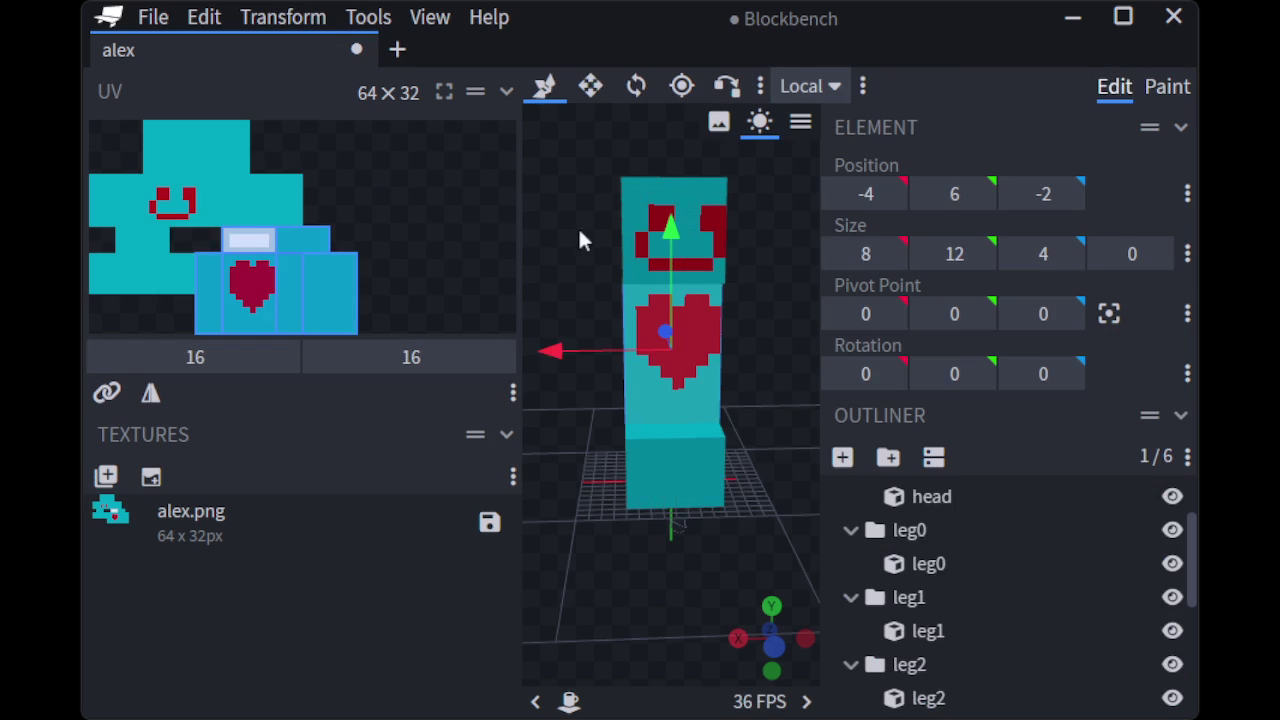
pyautogui.click(668, 447)
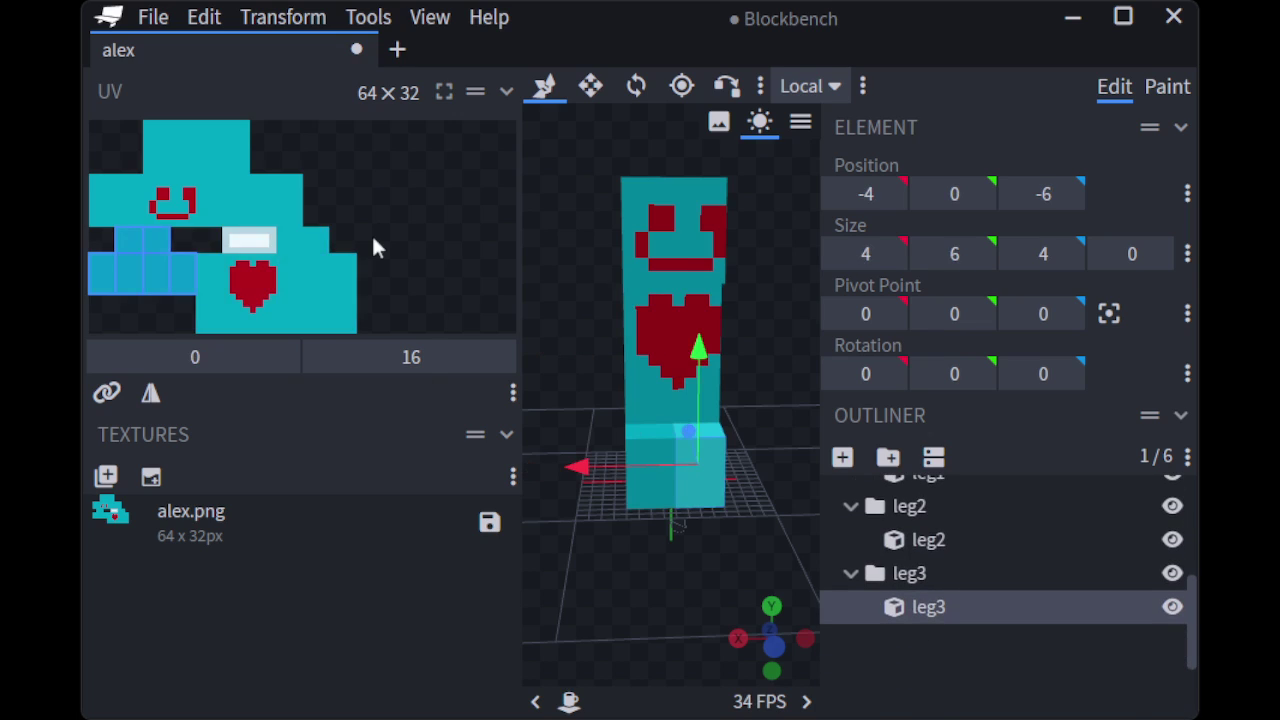
pyautogui.click(590, 86)
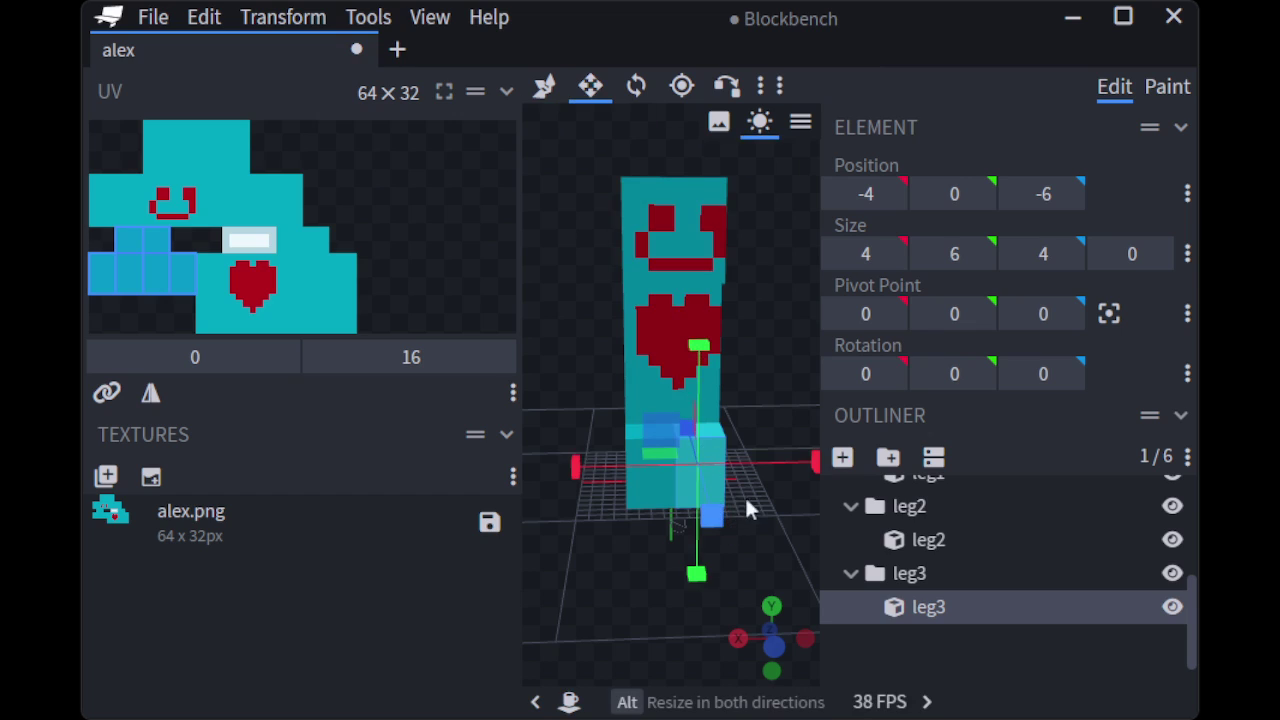
pyautogui.moveTo(813, 459); pyautogui.dragTo(717, 462)
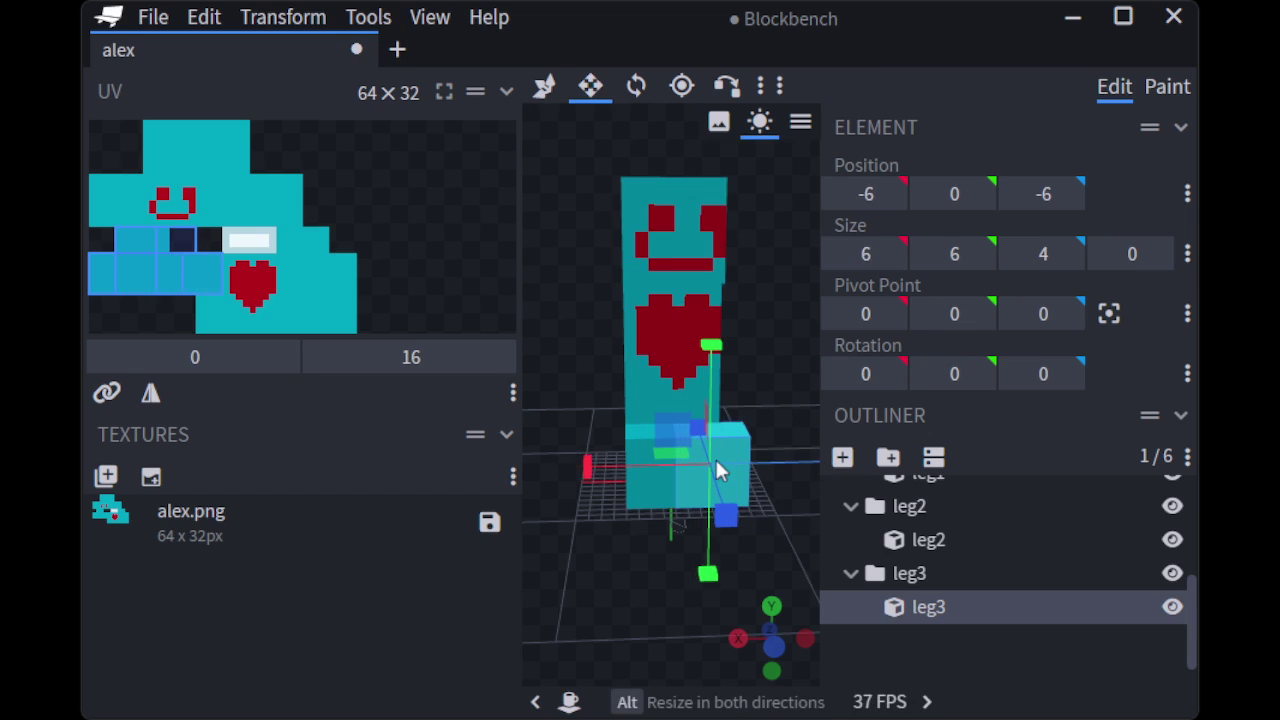
pyautogui.click(642, 485)
pyautogui.moveTo(558, 474); pyautogui.dragTo(534, 467)
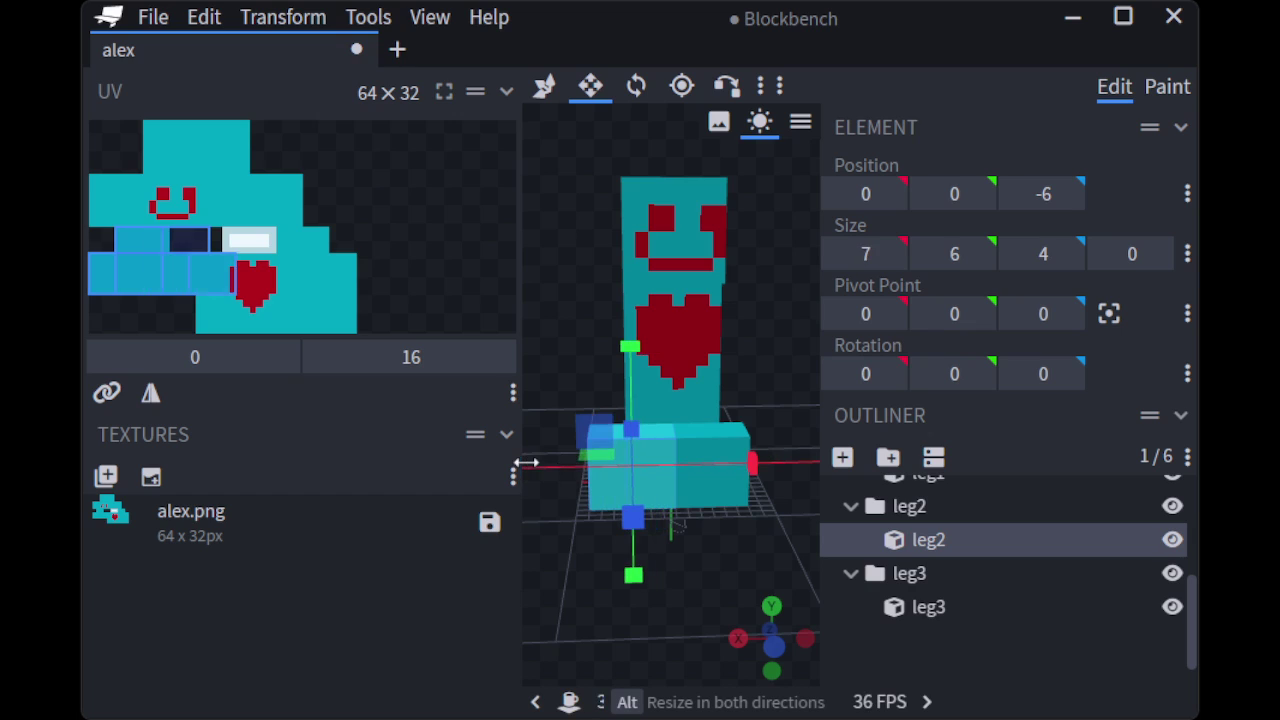
# Extend both front legs upward with the Resize tool, making leg2 11 units high.
pyautogui.click(720, 442)
pyautogui.moveTo(717, 366); pyautogui.dragTo(629, 470)
pyautogui.click(629, 470)
pyautogui.moveTo(630, 413); pyautogui.dragTo(630, 358)
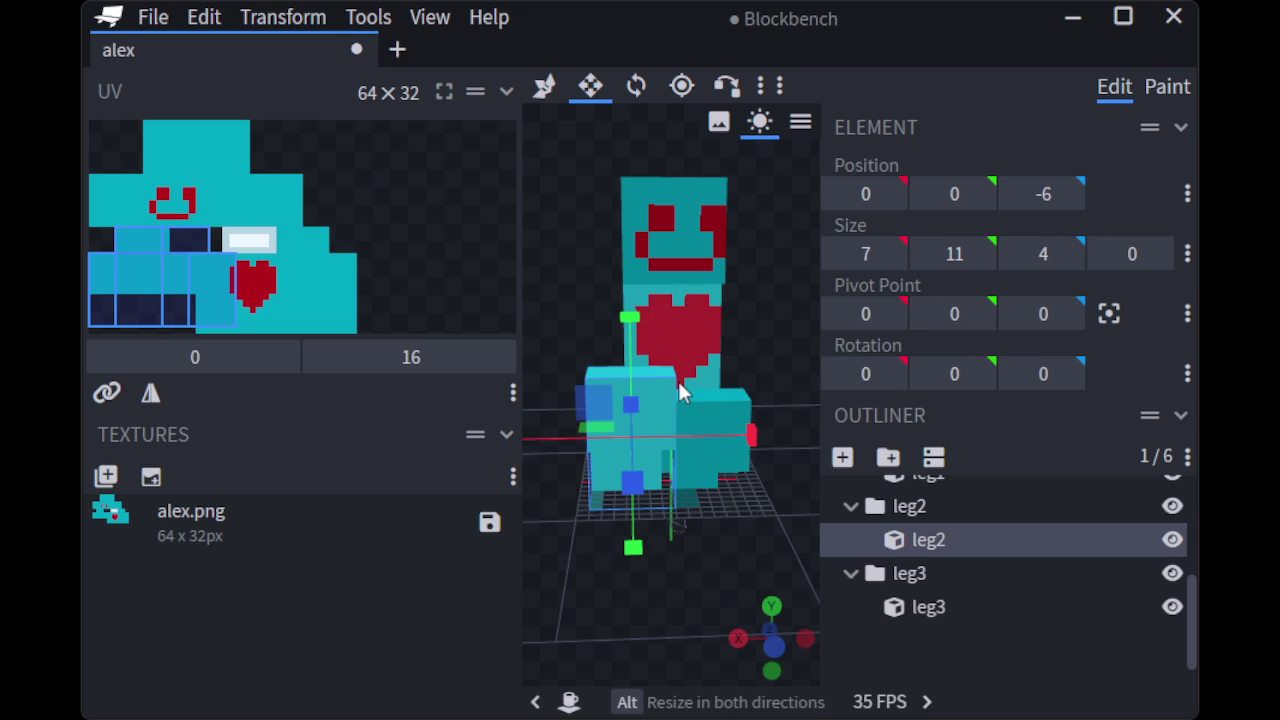
pyautogui.rightClick(242, 509)
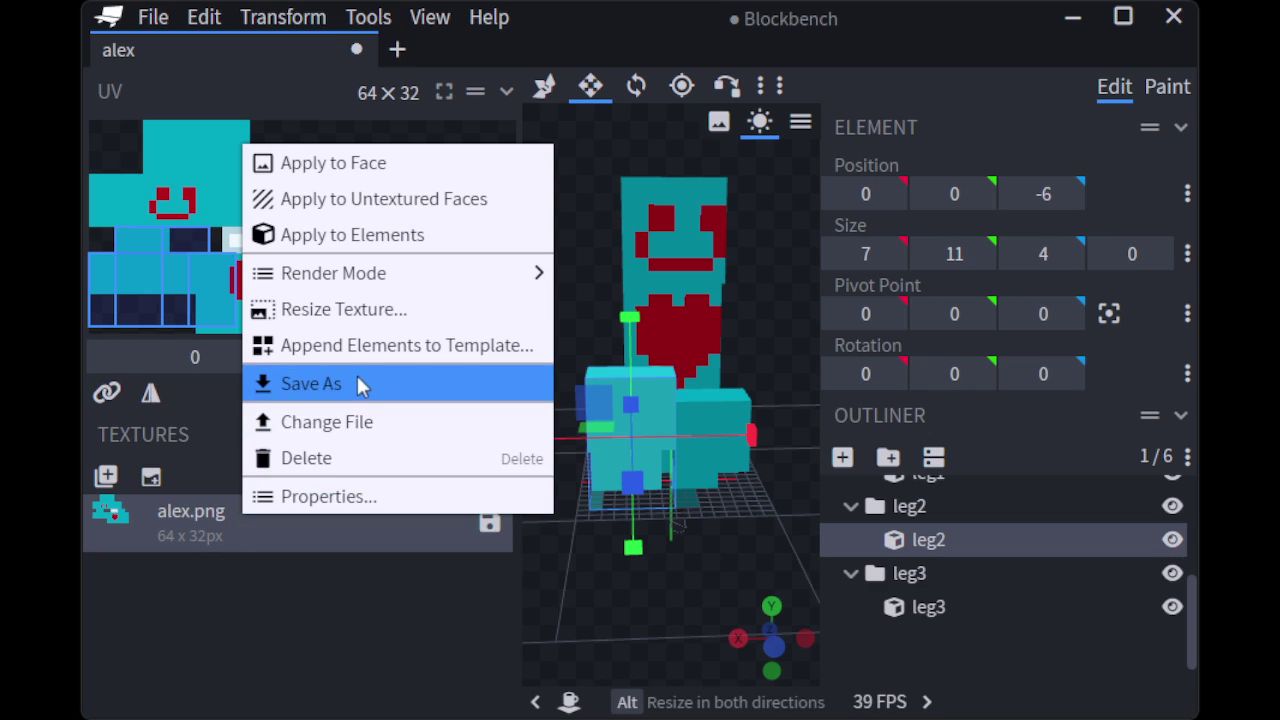
pyautogui.click(351, 610)
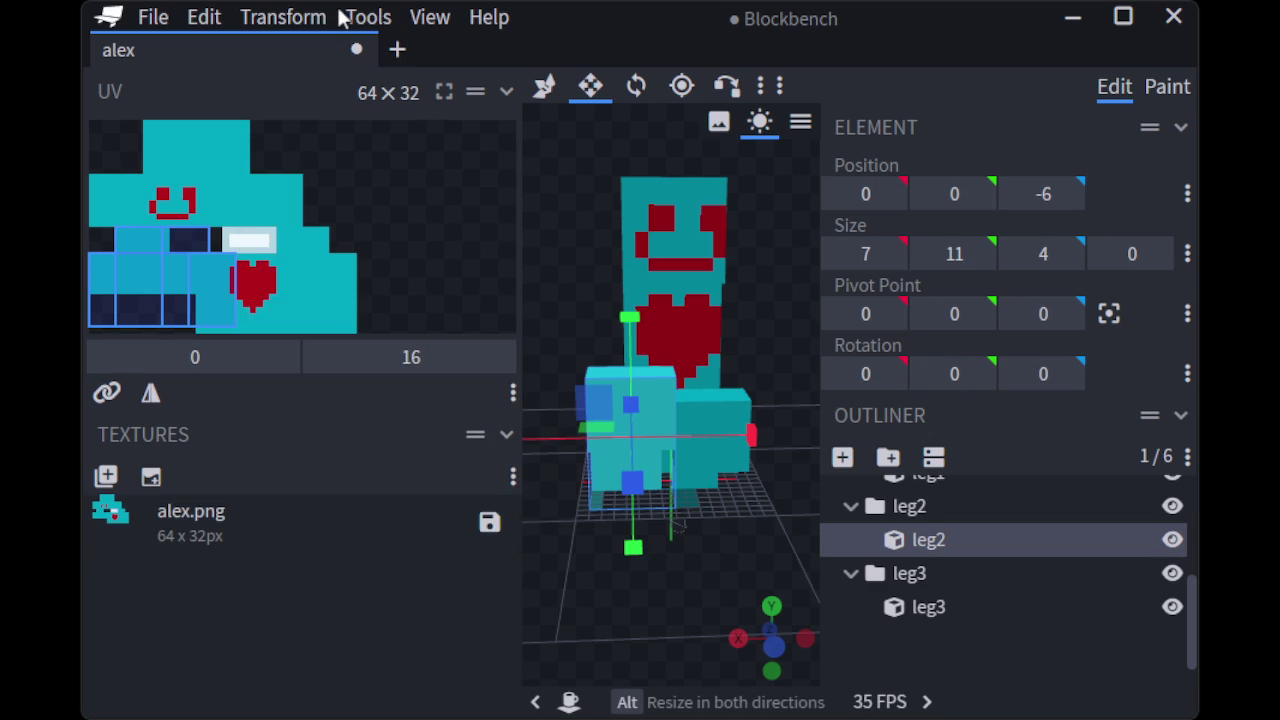
pyautogui.click(153, 17)
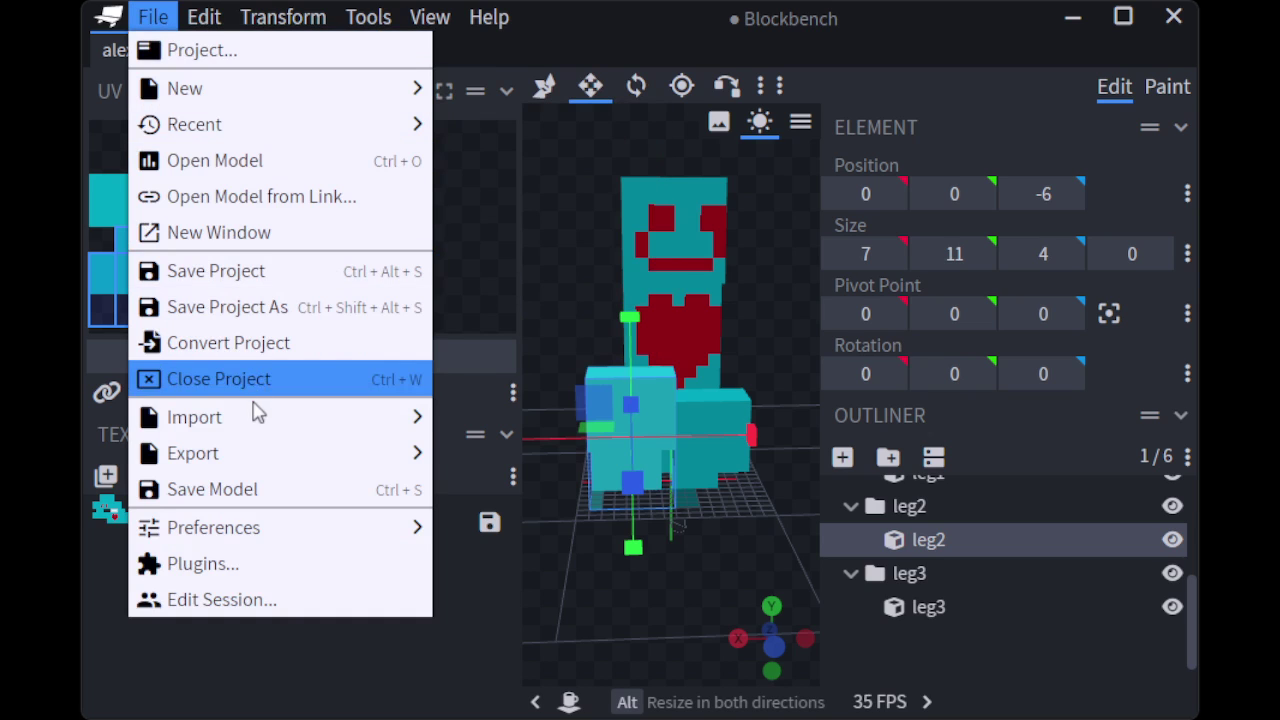
pyautogui.moveTo(237, 472)
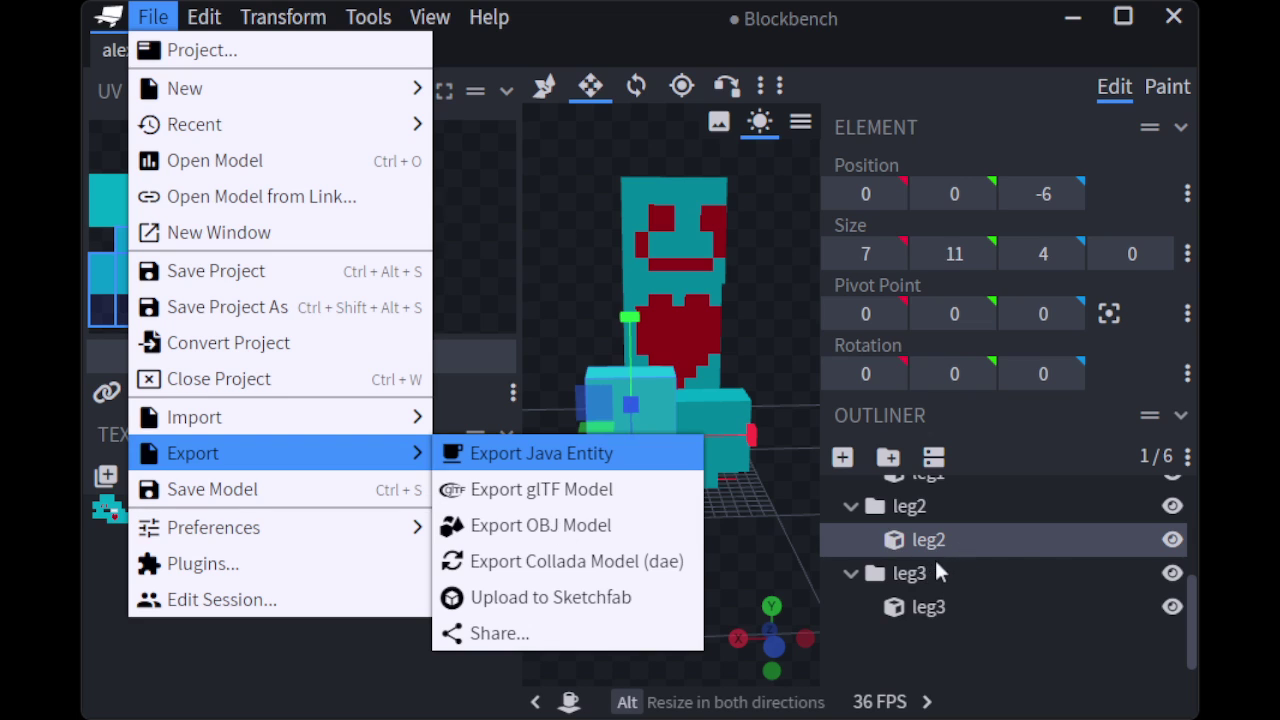
pyautogui.click(1050, 548)
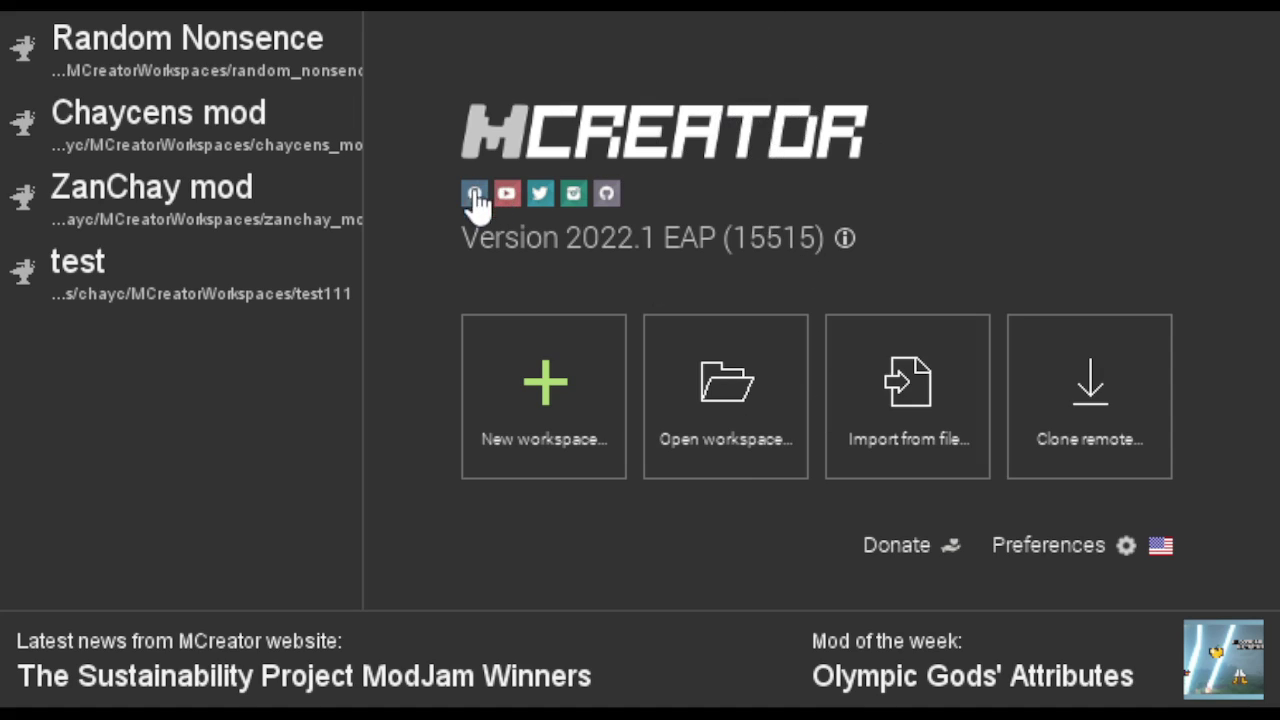
# Switch to MCreator and start creating a new workspace.
pyautogui.click(537, 410)
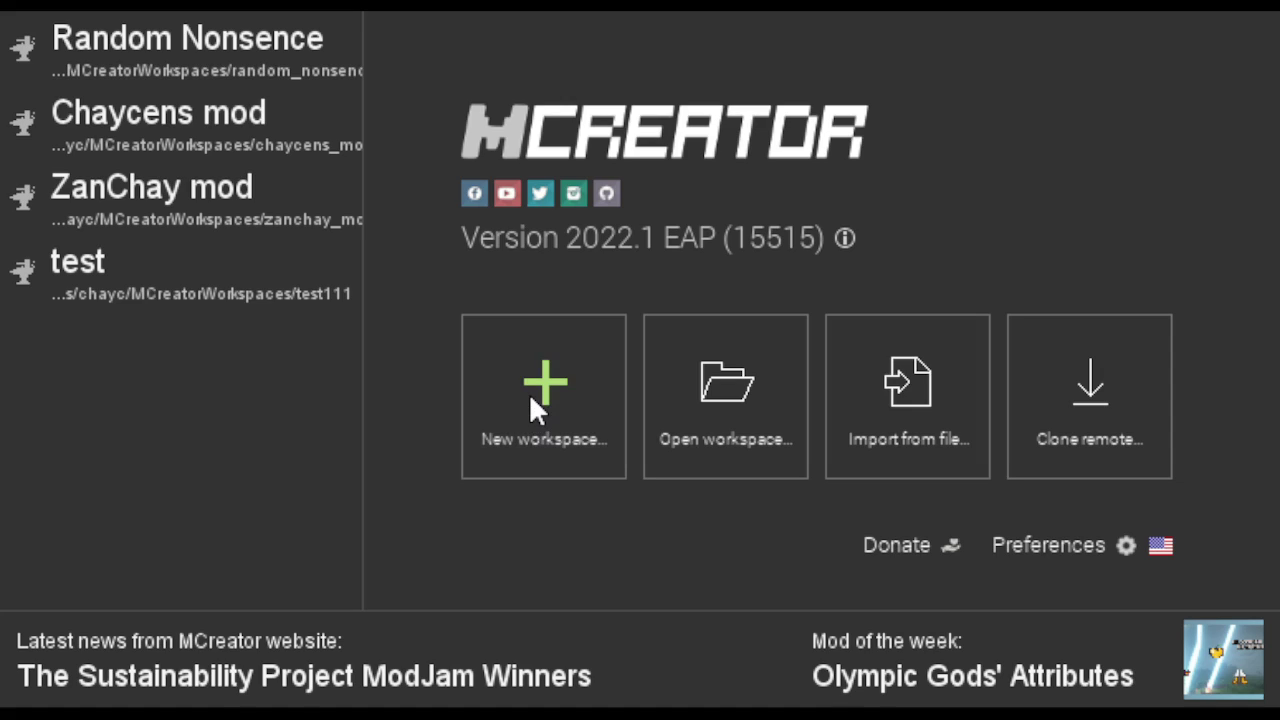